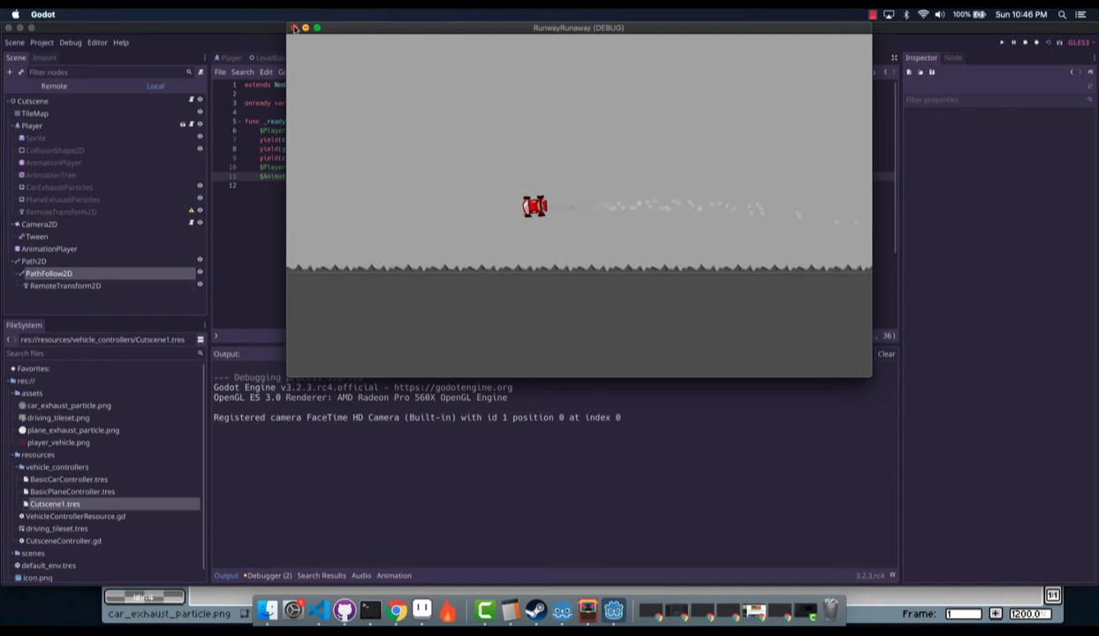
Stop the running game and examine the PathFollow2D properties and the Cutscene-level AnimationPlayer's Default animation
click(295, 28)
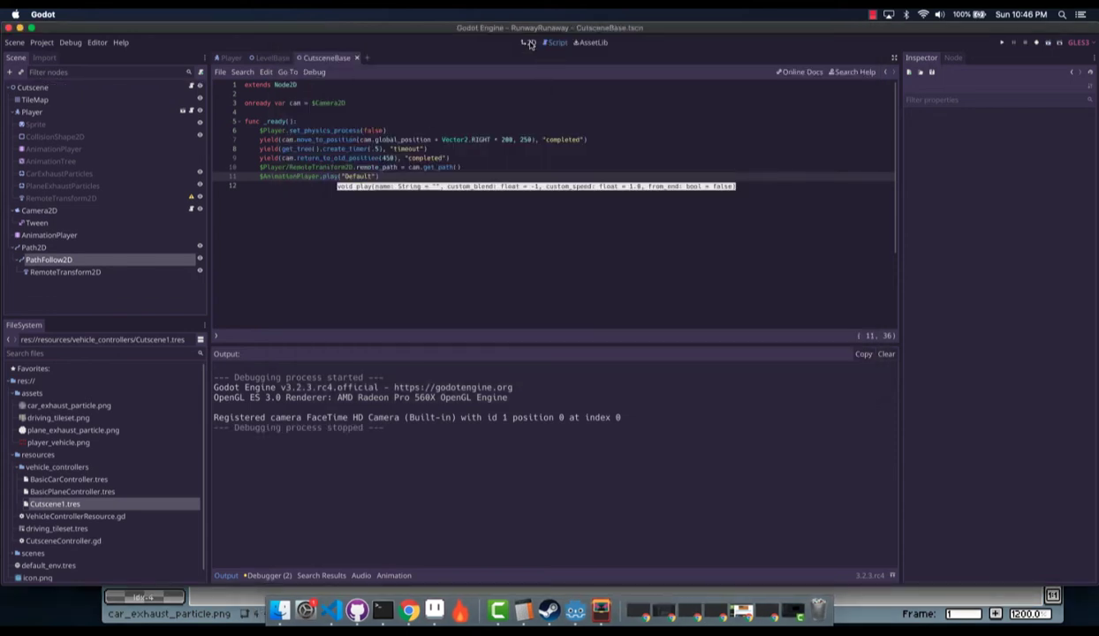
click(94, 260)
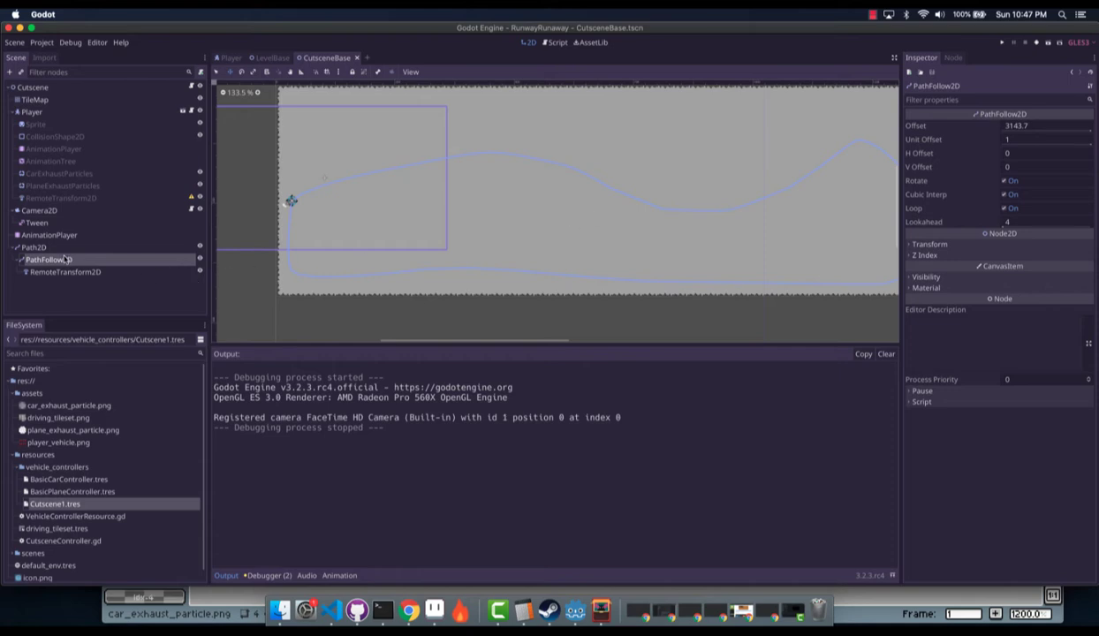
click(84, 235)
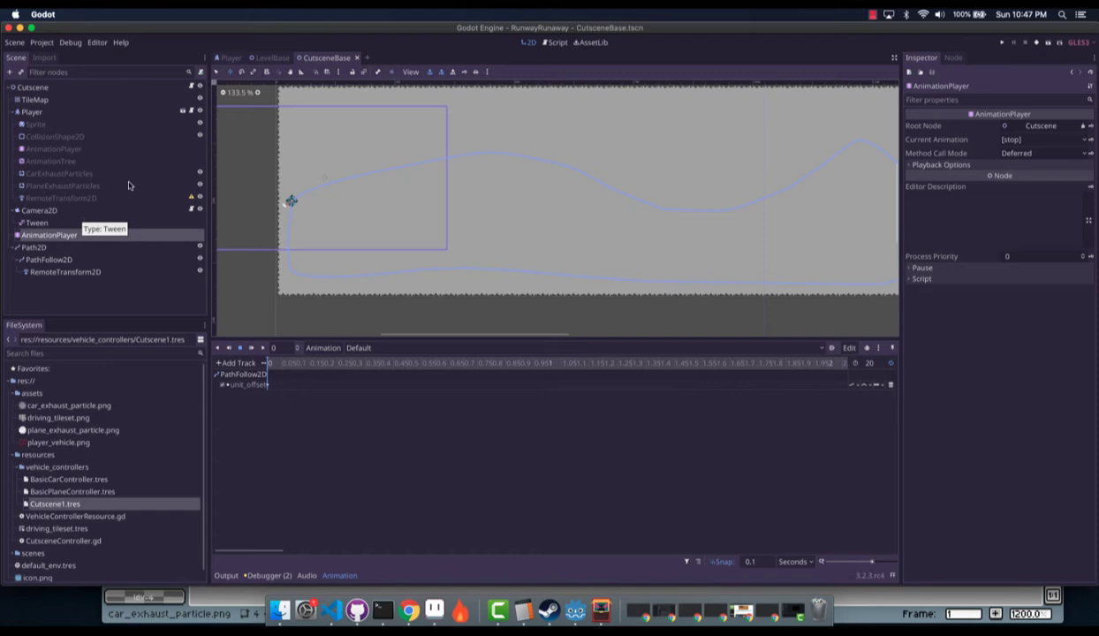
Add an AnimationTree node as a child of the Cutscene root node
right_click(62, 89)
click(131, 118)
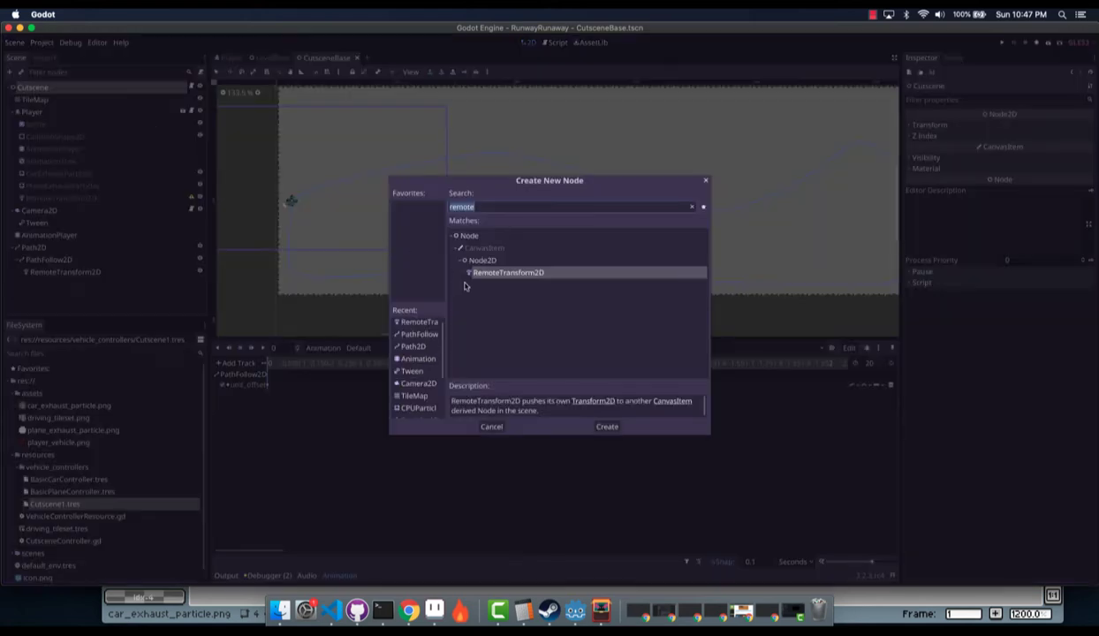
text(animationtre)
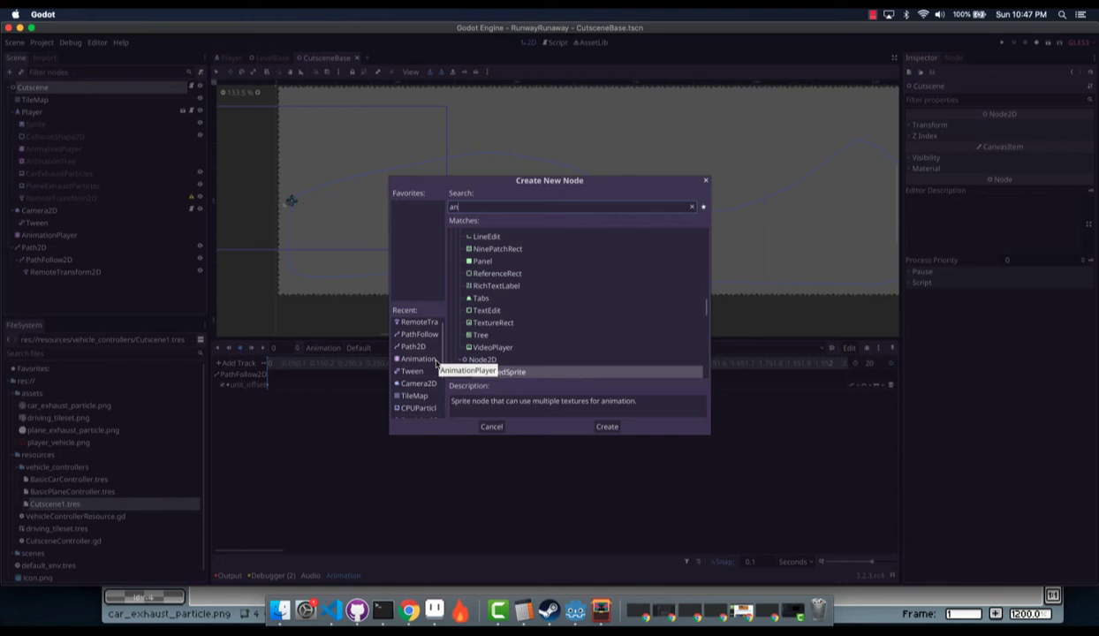
key(Return)
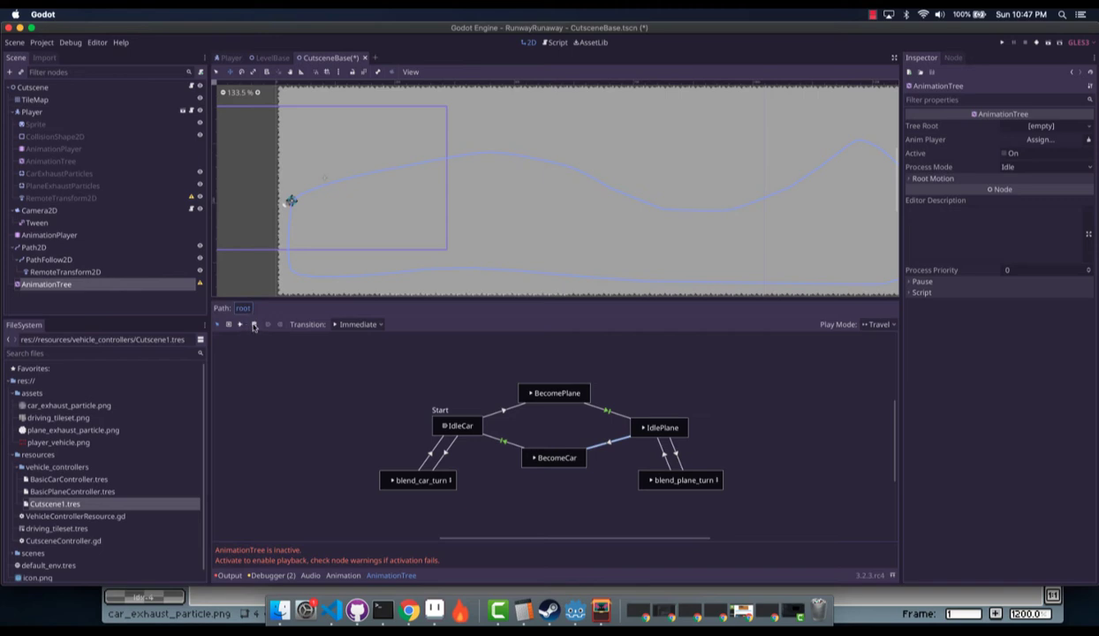
Assign the Cutscene-level AnimationPlayer, not the one inside Player, as the new AnimationTree's animation player
click(85, 270)
click(103, 286)
click(1030, 141)
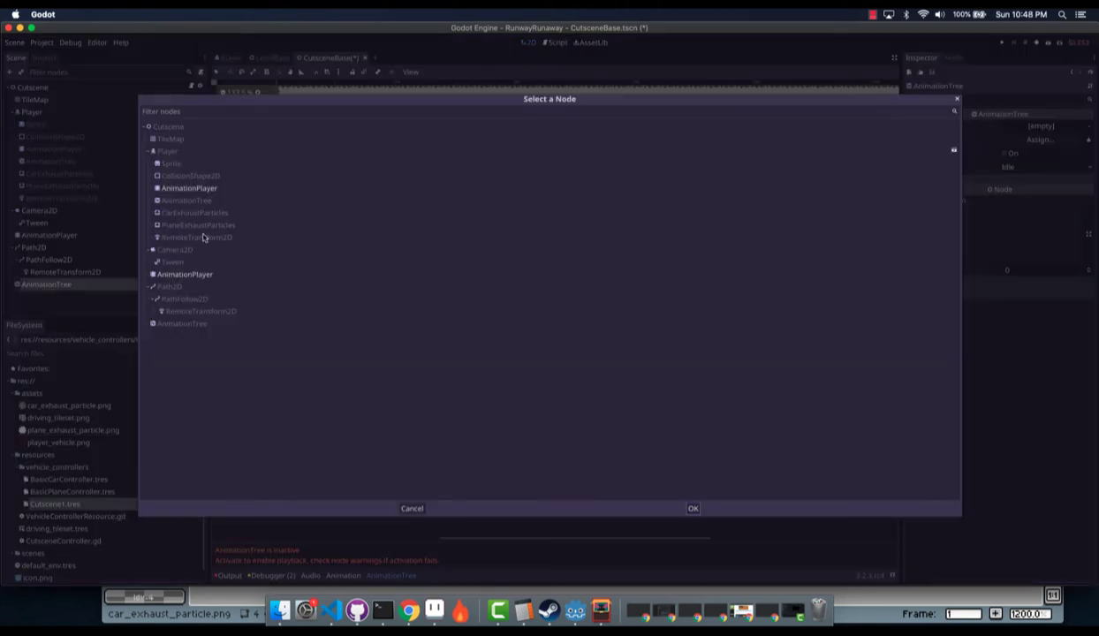
click(189, 188)
click(199, 275)
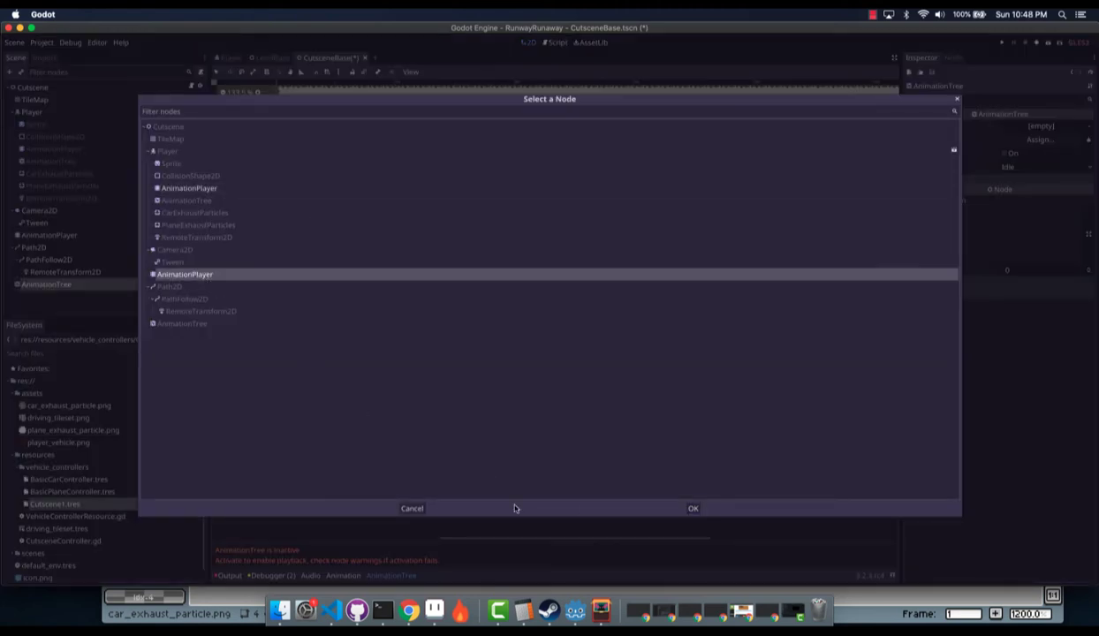
click(694, 509)
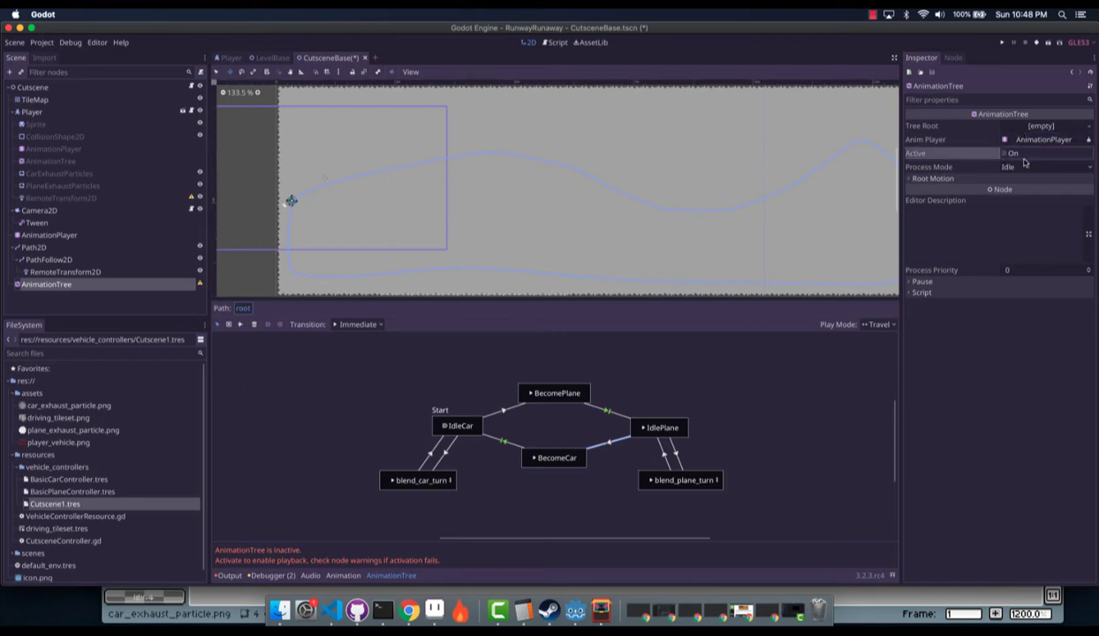
Set the AnimationTree's tree root to a new AnimationNodeStateMachine and expand its parameters
click(1011, 128)
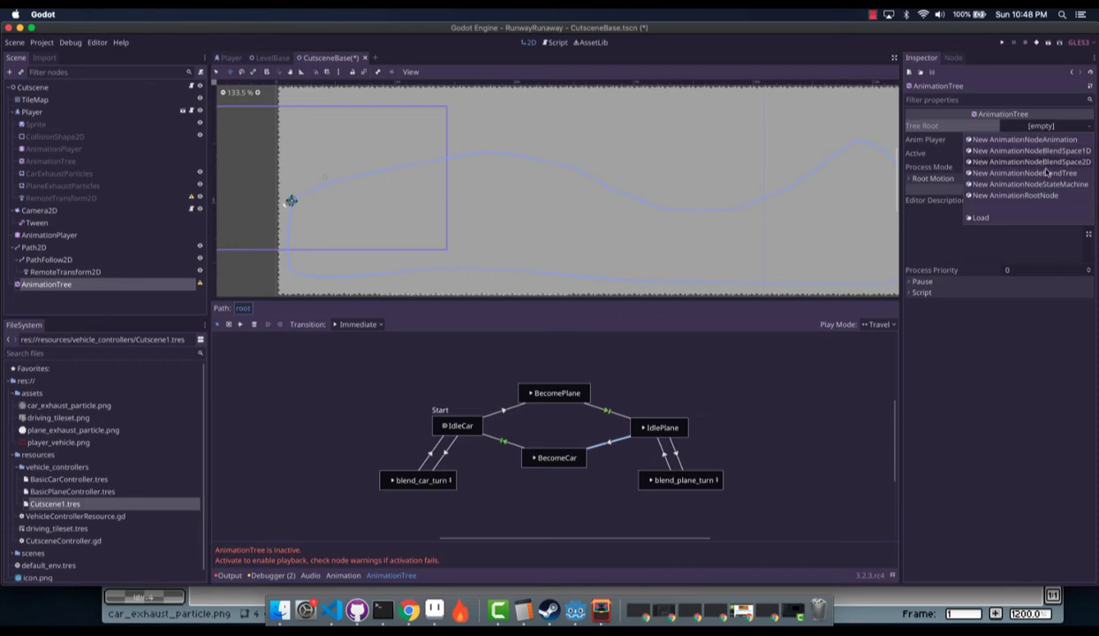
click(1027, 184)
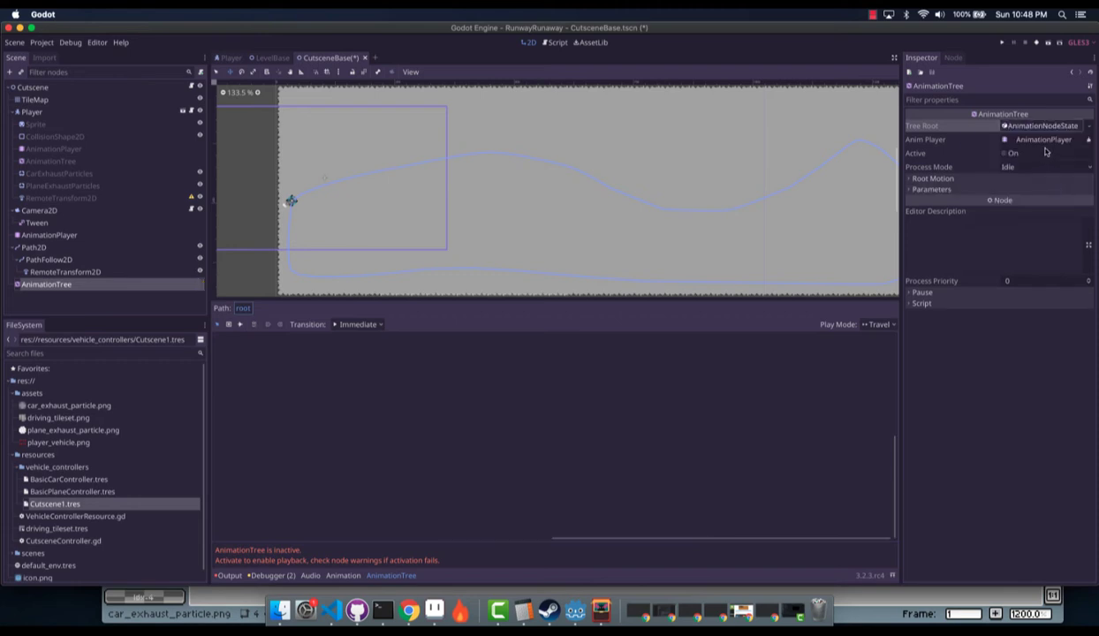
click(949, 190)
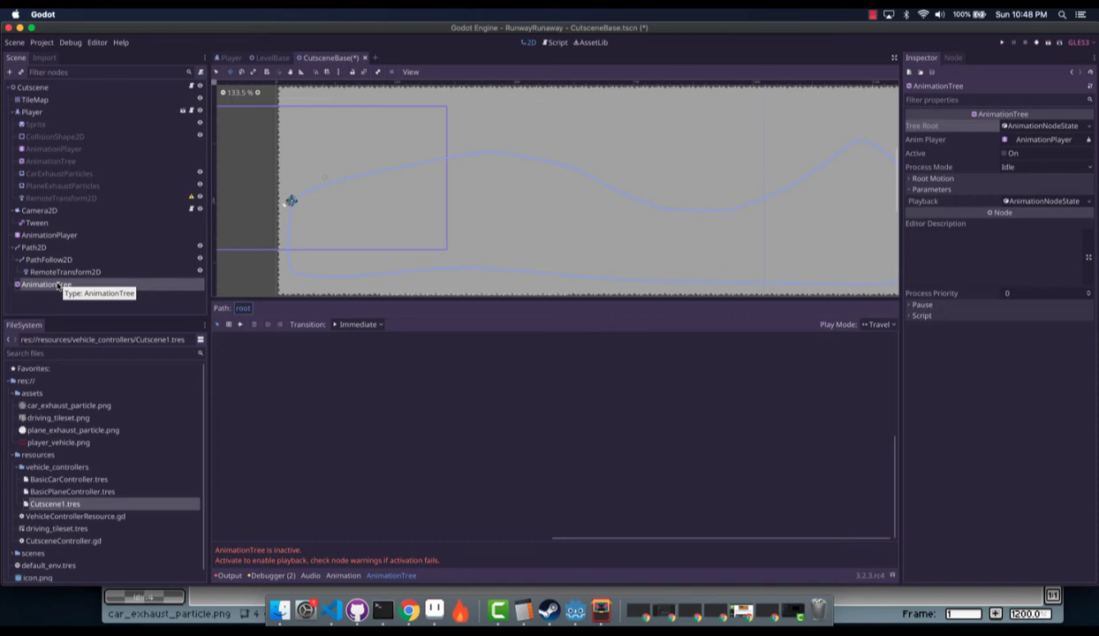
Collapse the Player node and turn off its Editable Children option
click(15, 111)
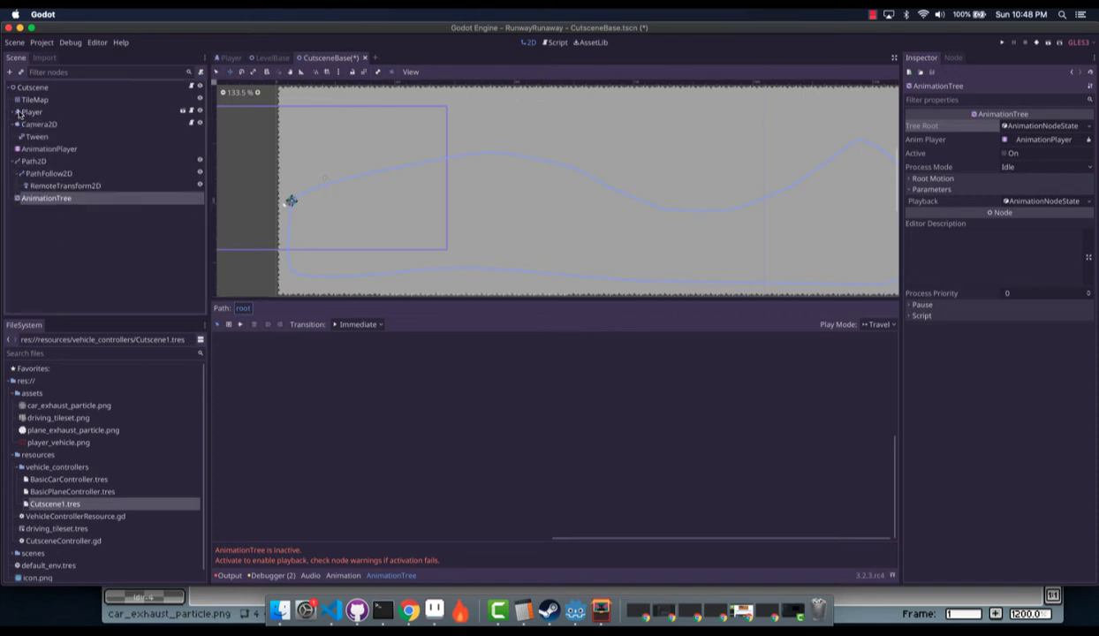
right_click(42, 113)
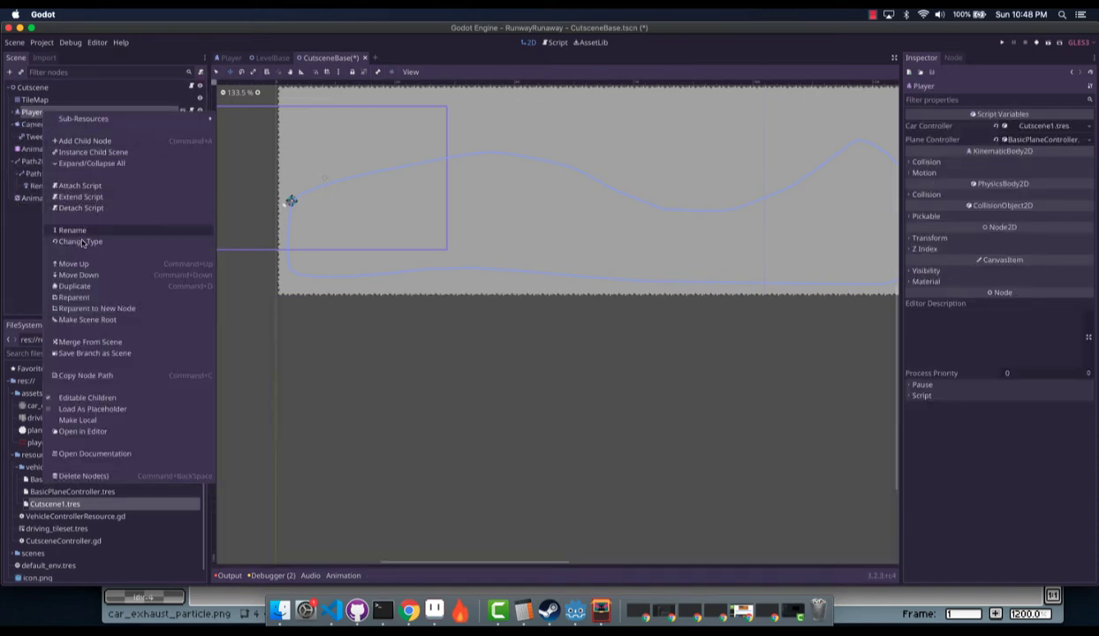
click(106, 397)
click(611, 318)
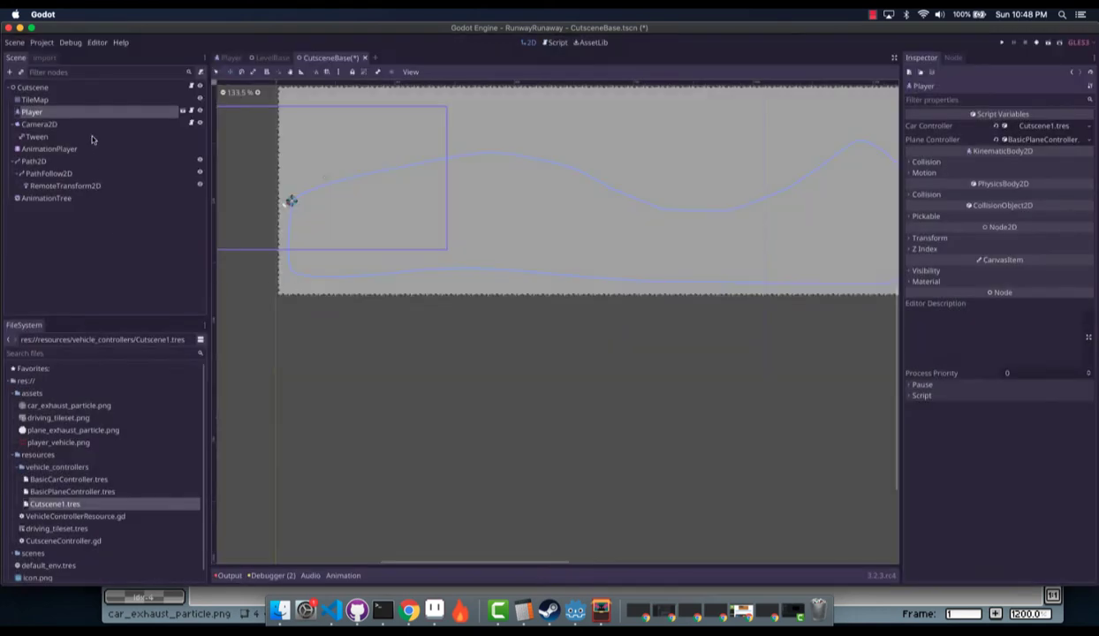
Set the length of the AnimationPlayer's Default animation to 5 seconds
click(80, 198)
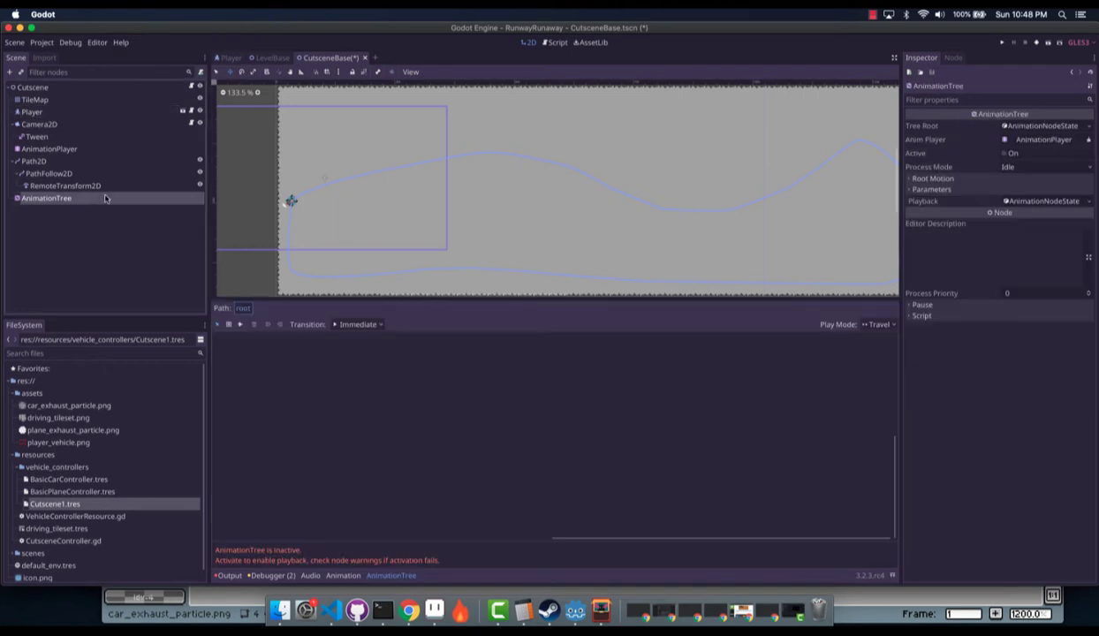
click(80, 149)
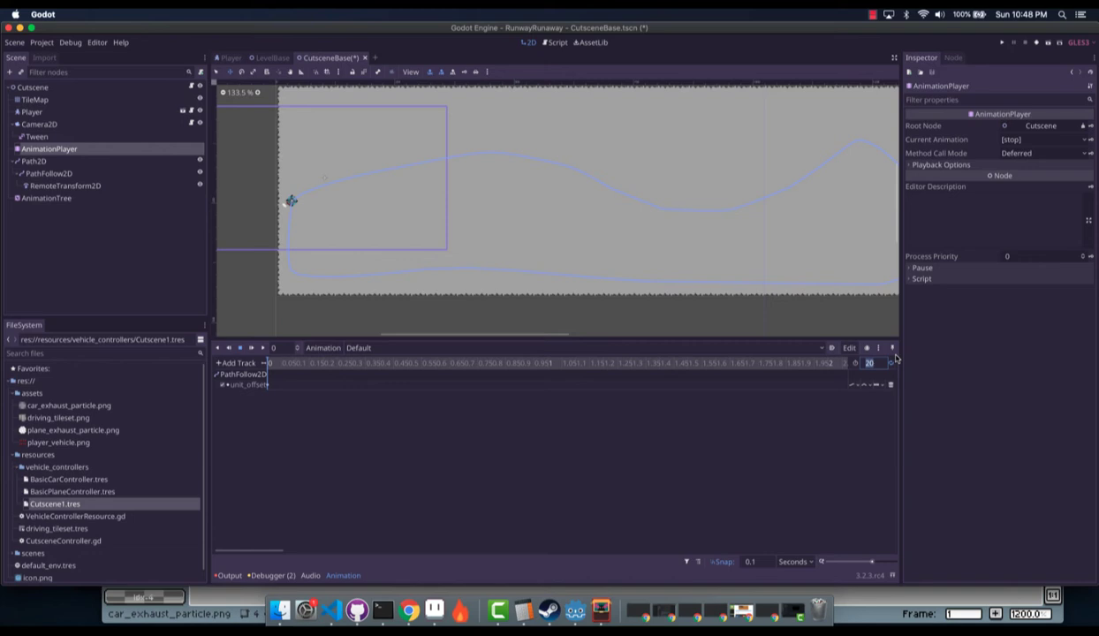
text(5)
Delete the unit_offset key that lies beyond the 5-second end of the Default animation
drag(287, 550, 875, 551)
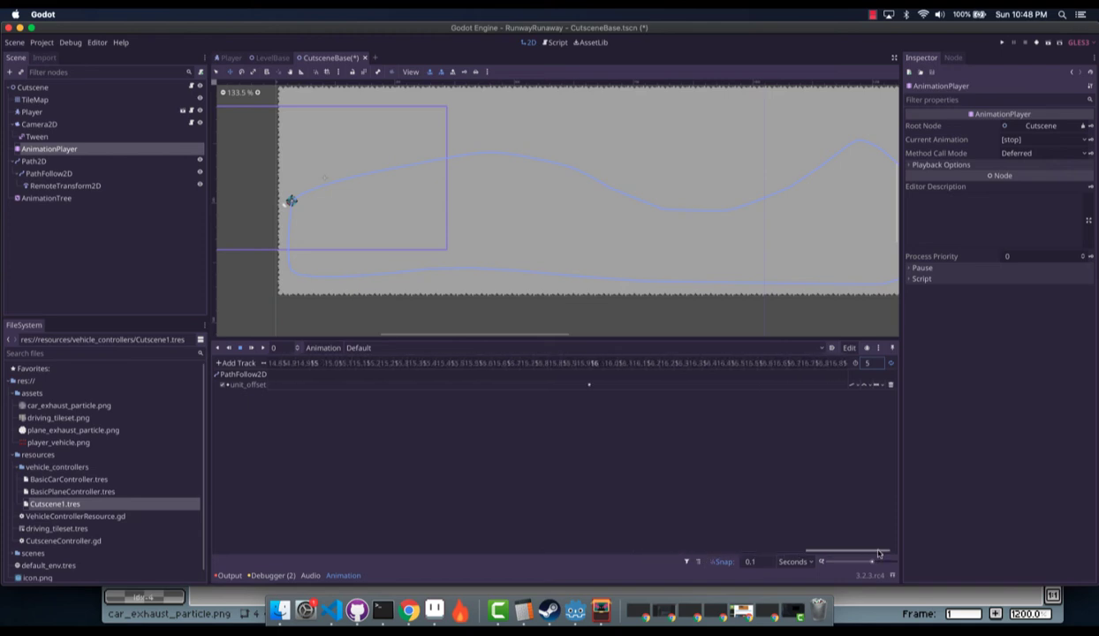
right_click(543, 386)
click(583, 386)
right_click(582, 386)
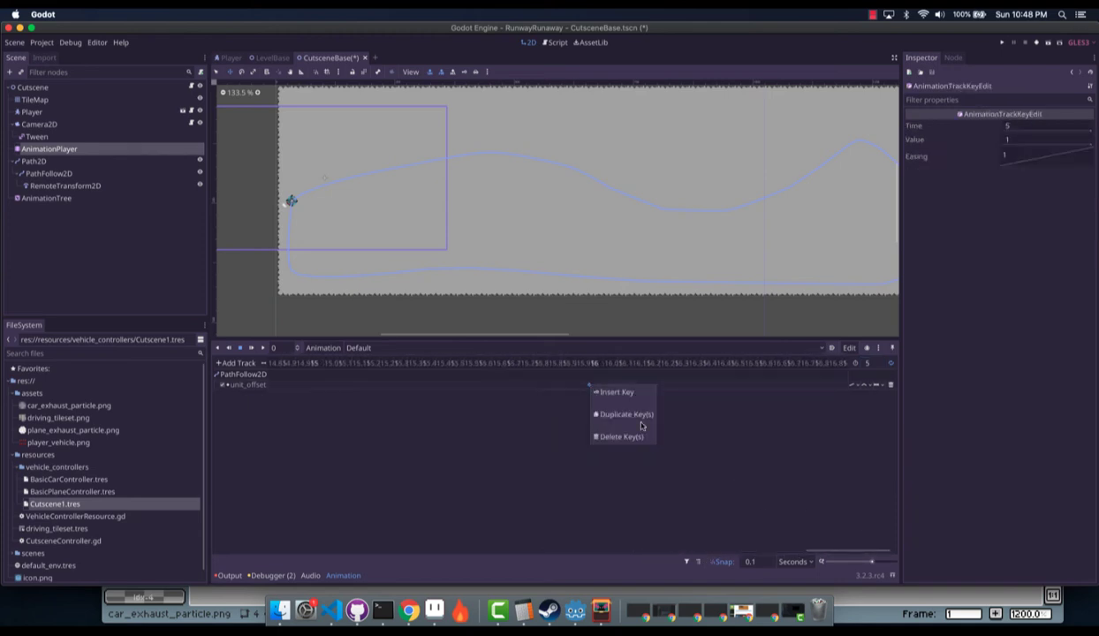
click(684, 464)
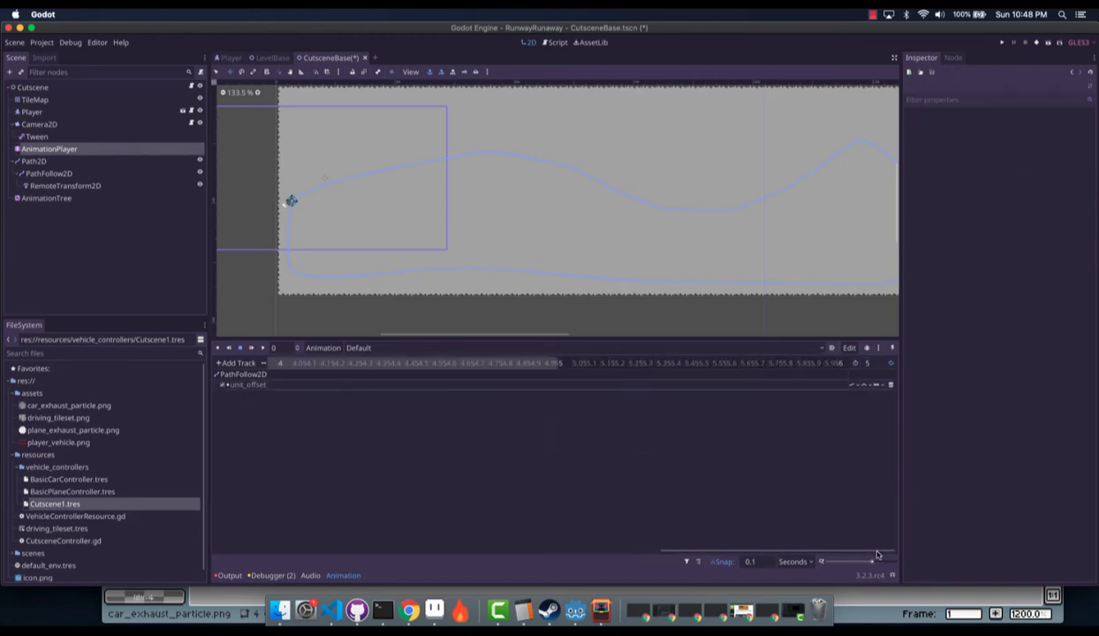
Insert a unit_offset key at 5 seconds in the Default animation and set its value to 0.1
drag(853, 550, 314, 530)
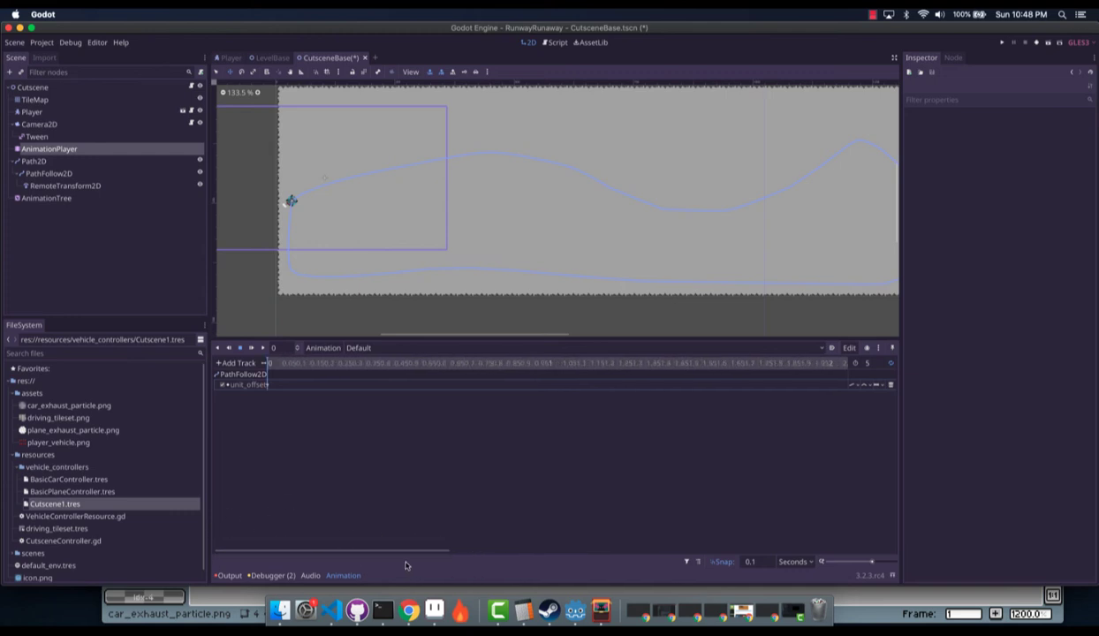
drag(425, 551, 792, 524)
right_click(701, 386)
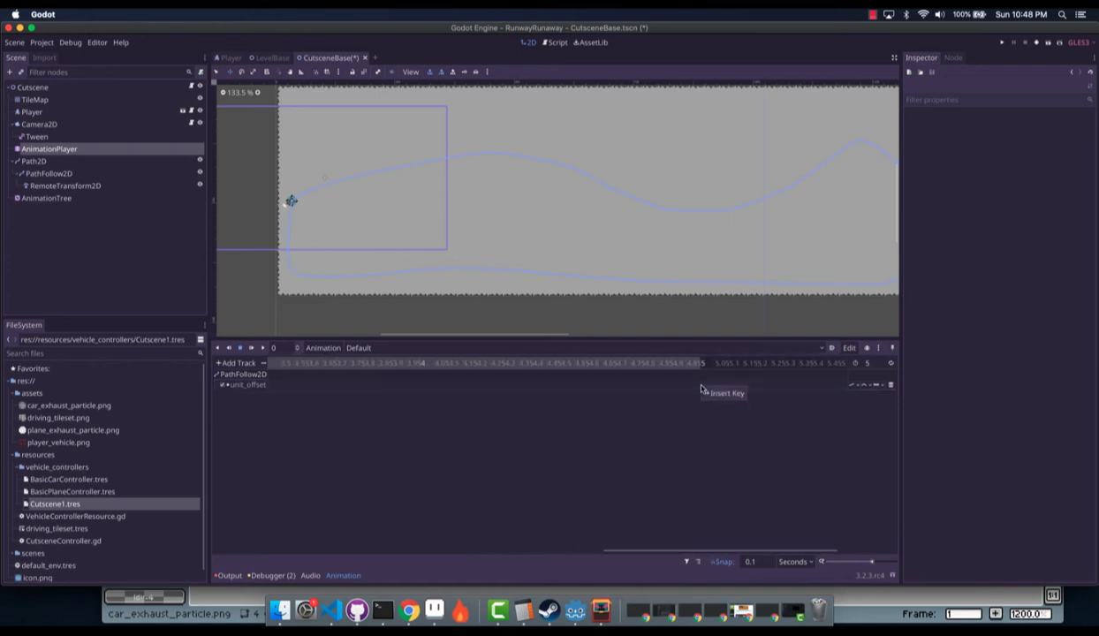
click(713, 392)
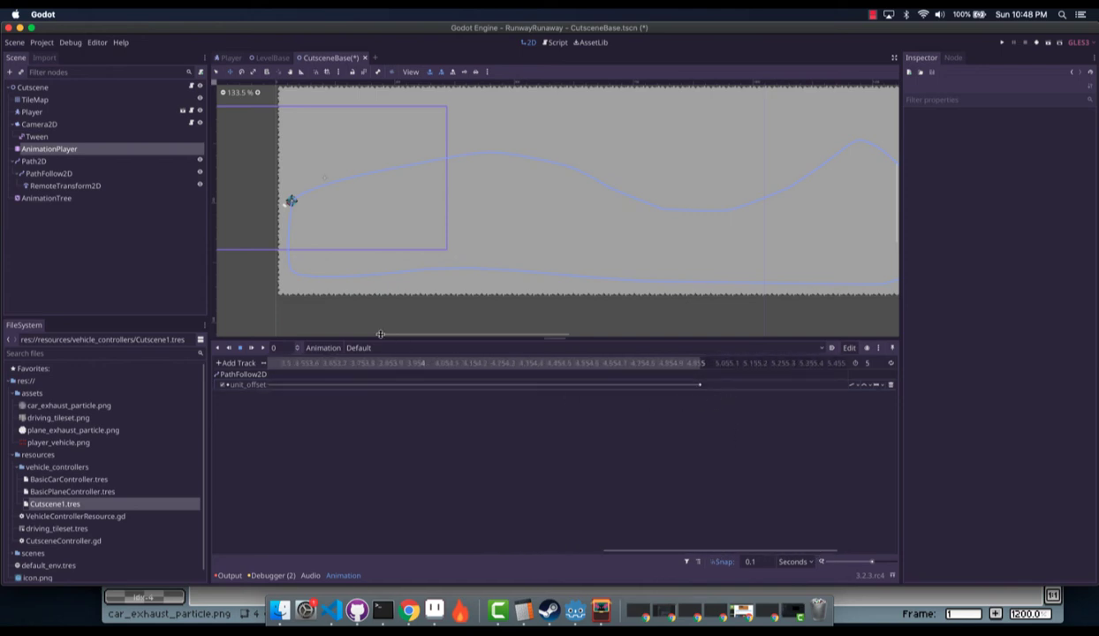
click(701, 386)
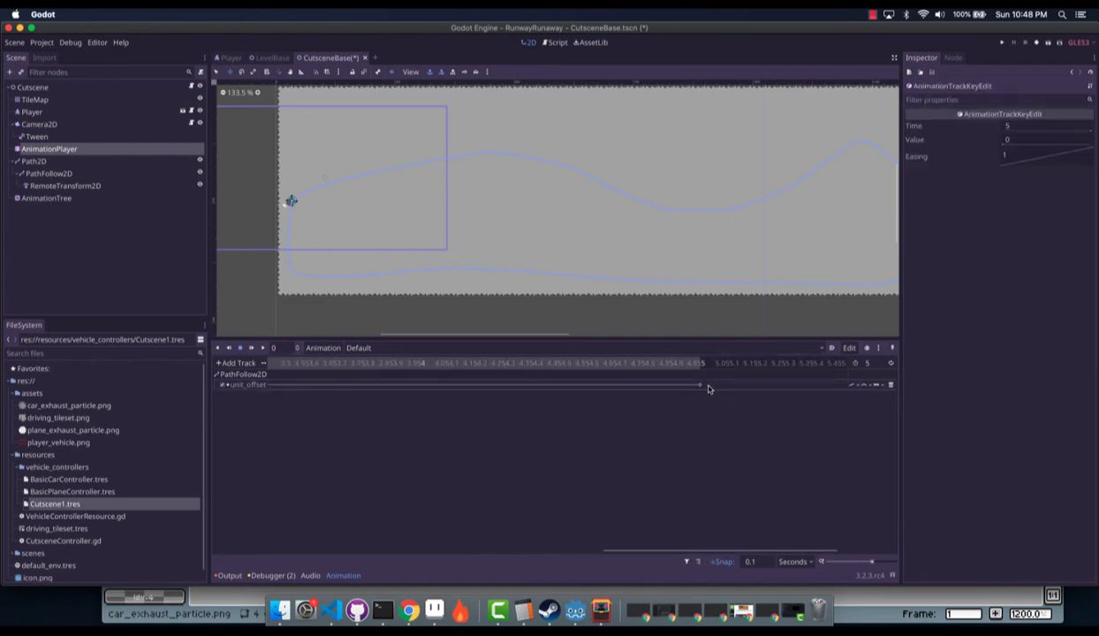
click(1024, 139)
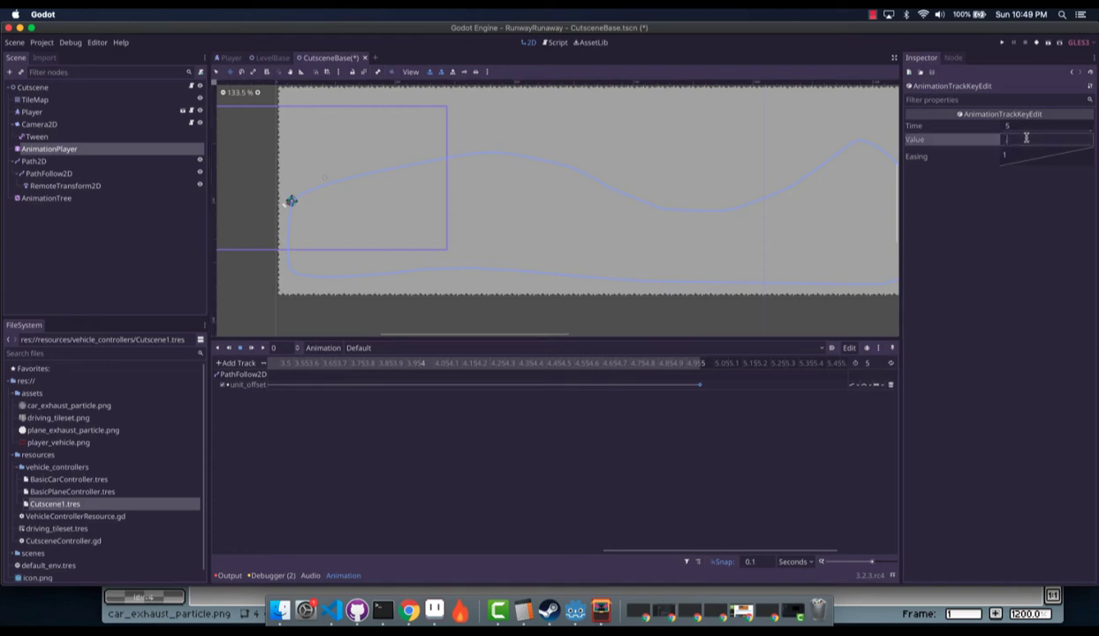
text(0.1)
key(Return)
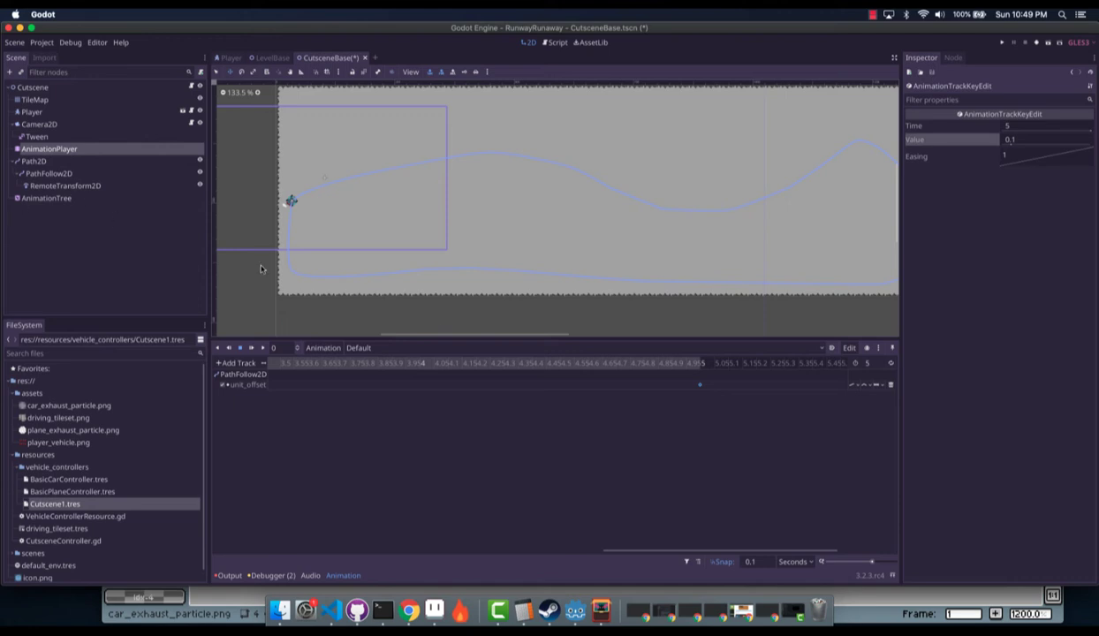
Create a new animation named Next in the AnimationPlayer
click(323, 347)
click(323, 361)
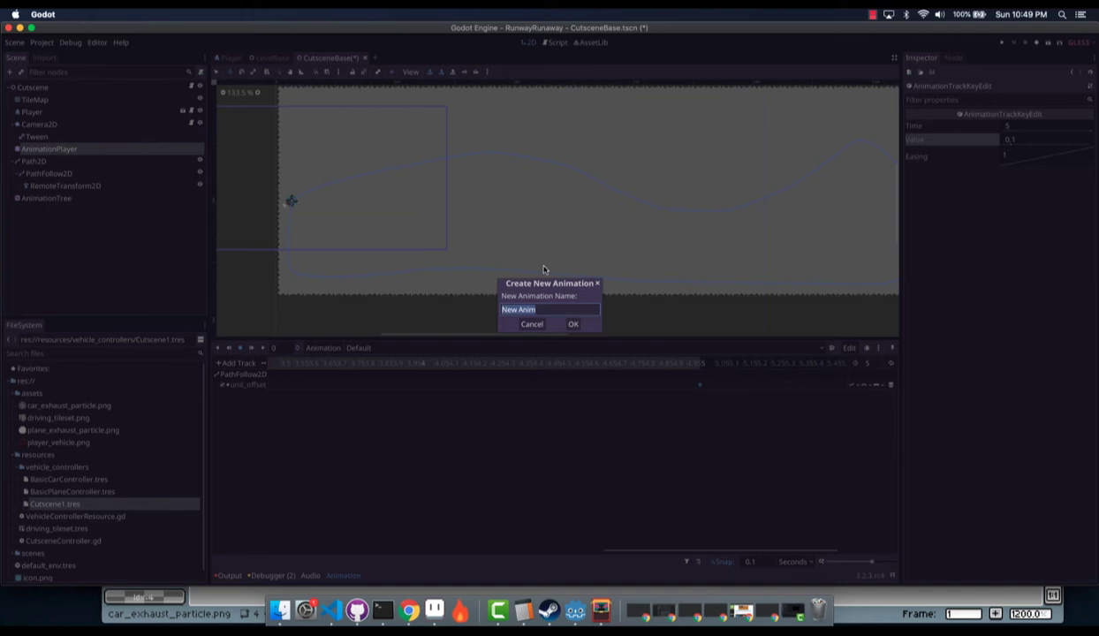
text(Next)
key(Return)
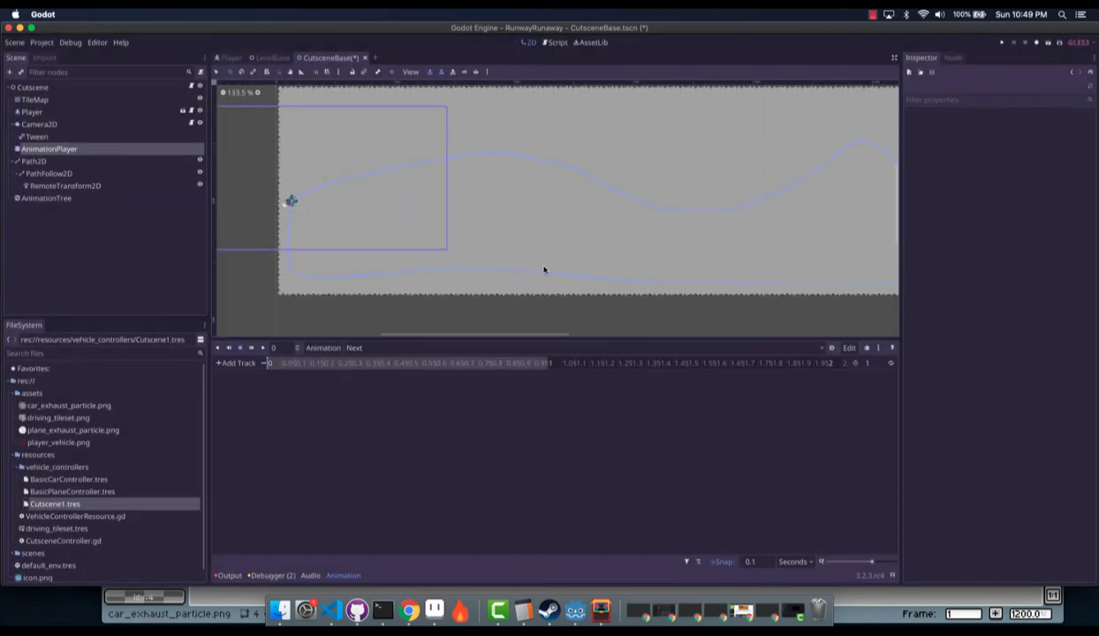
Set PathFollow2D's Unit Offset to 0.1 and key it at 0 seconds on a new track in the Next animation
click(53, 173)
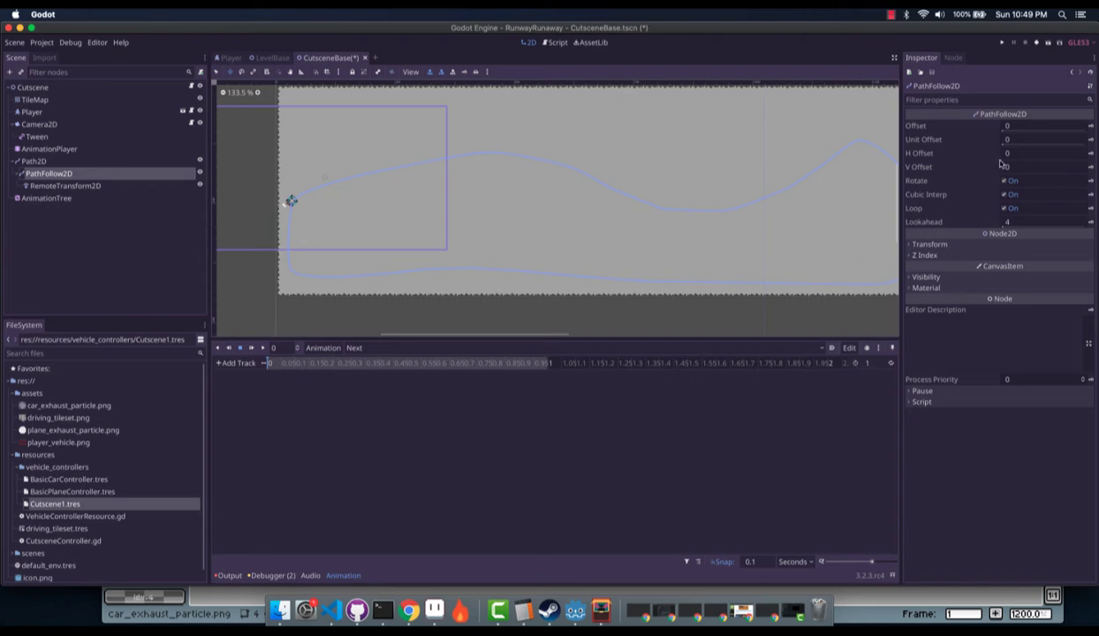
click(1039, 141)
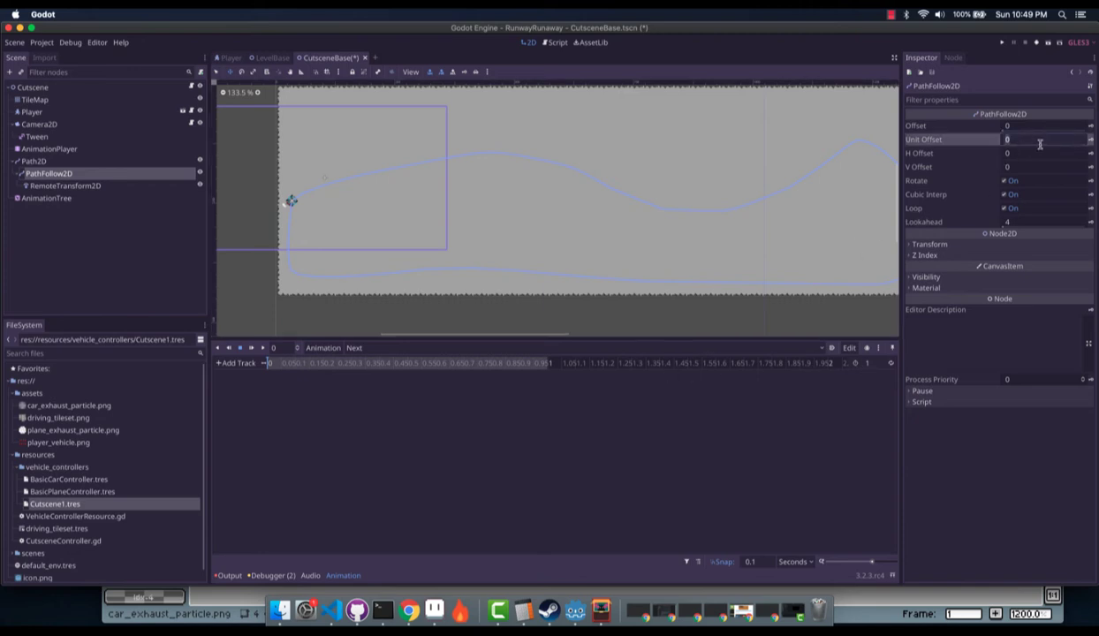
text(.1)
key(Return)
click(1090, 141)
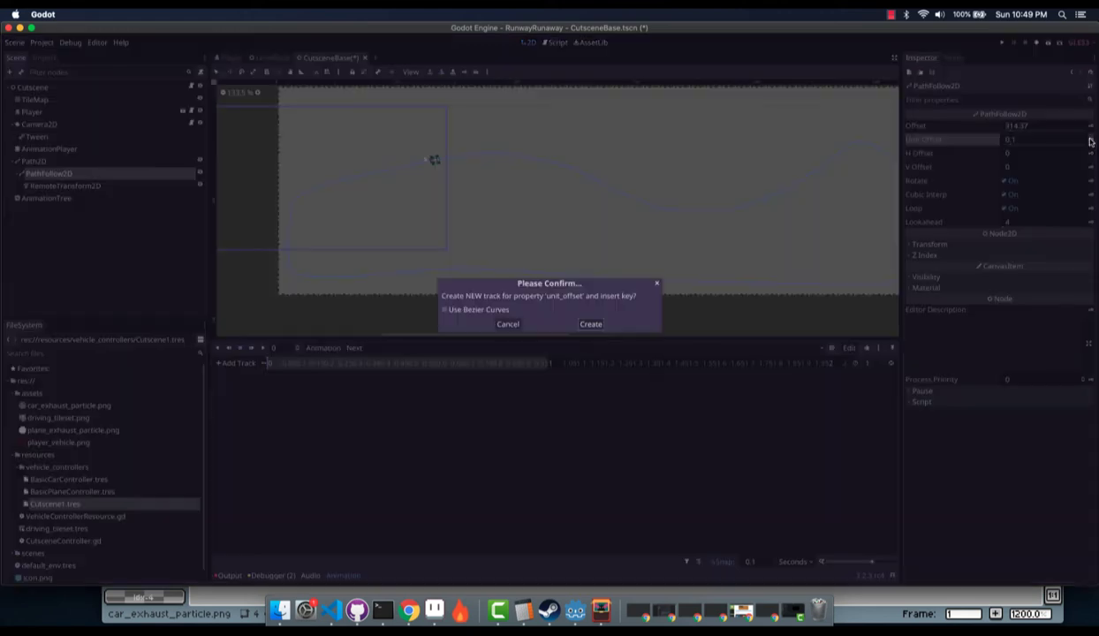
click(590, 323)
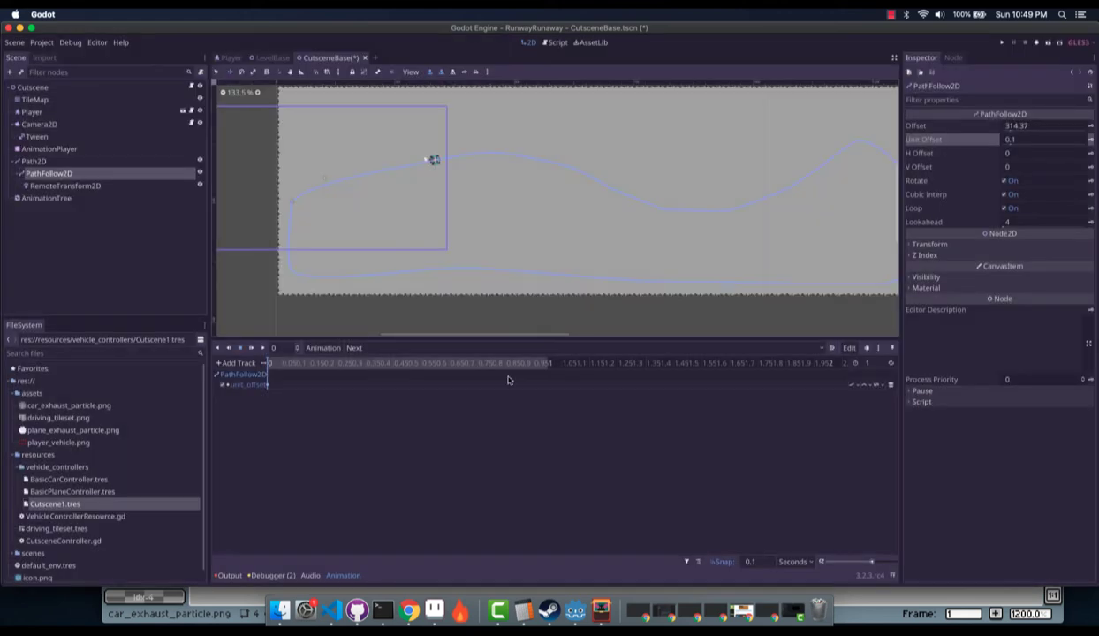
Set PathFollow2D's Unit Offset to 0.2 and key it at 1 second in the Next animation
click(1010, 138)
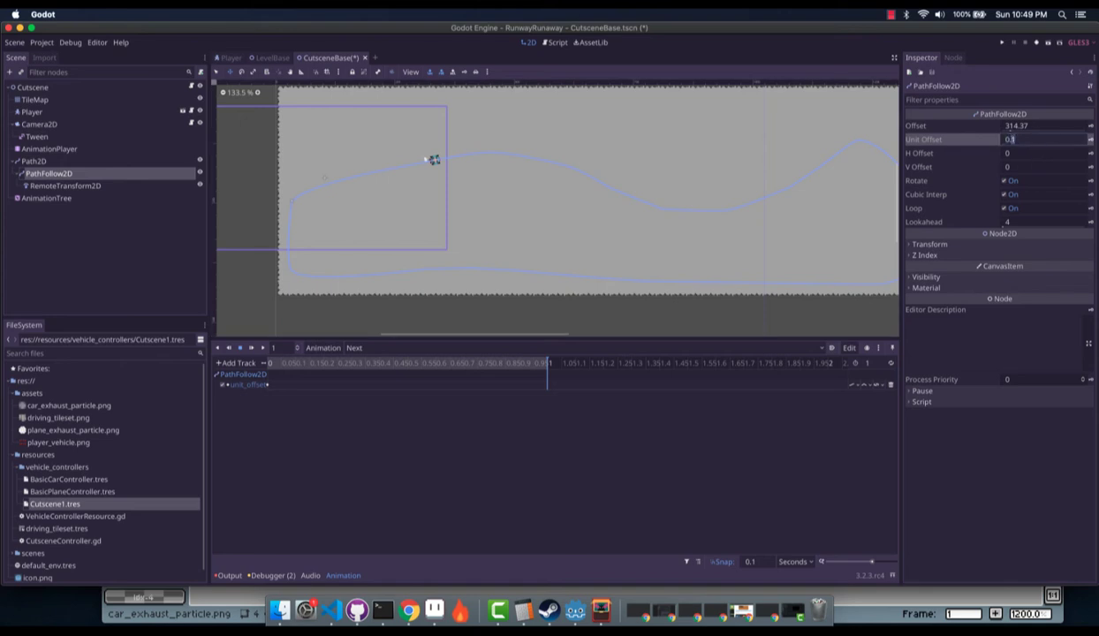
text(0.2)
key(Return)
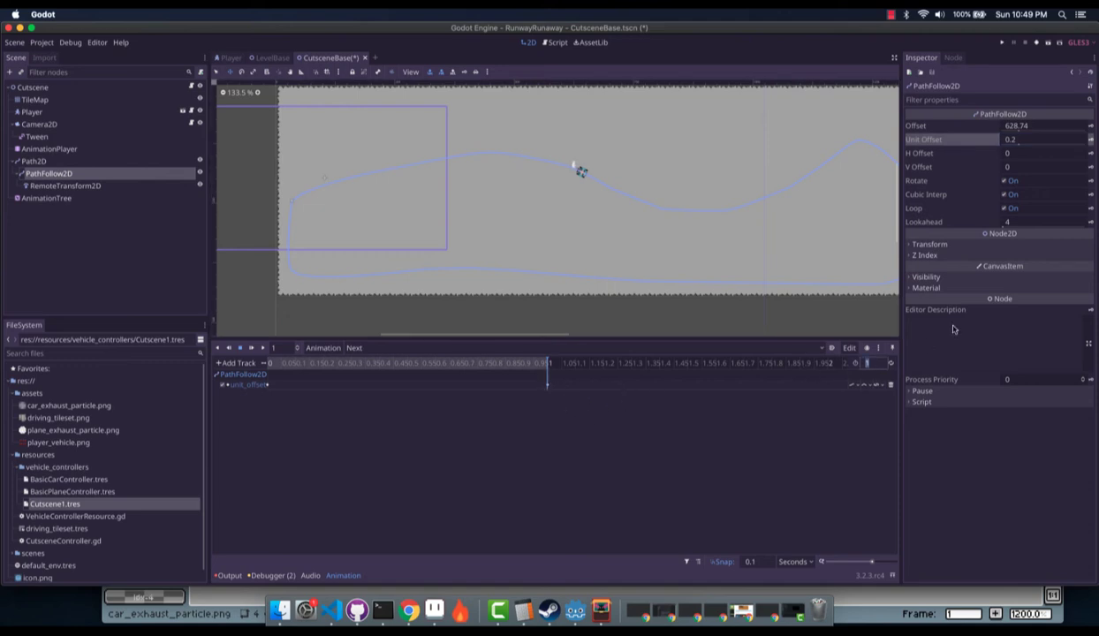
Set the Next animation's length to 3 seconds and place its unit_offset keys at 0.5 and 3 seconds
text(3)
key(Return)
drag(547, 382, 742, 386)
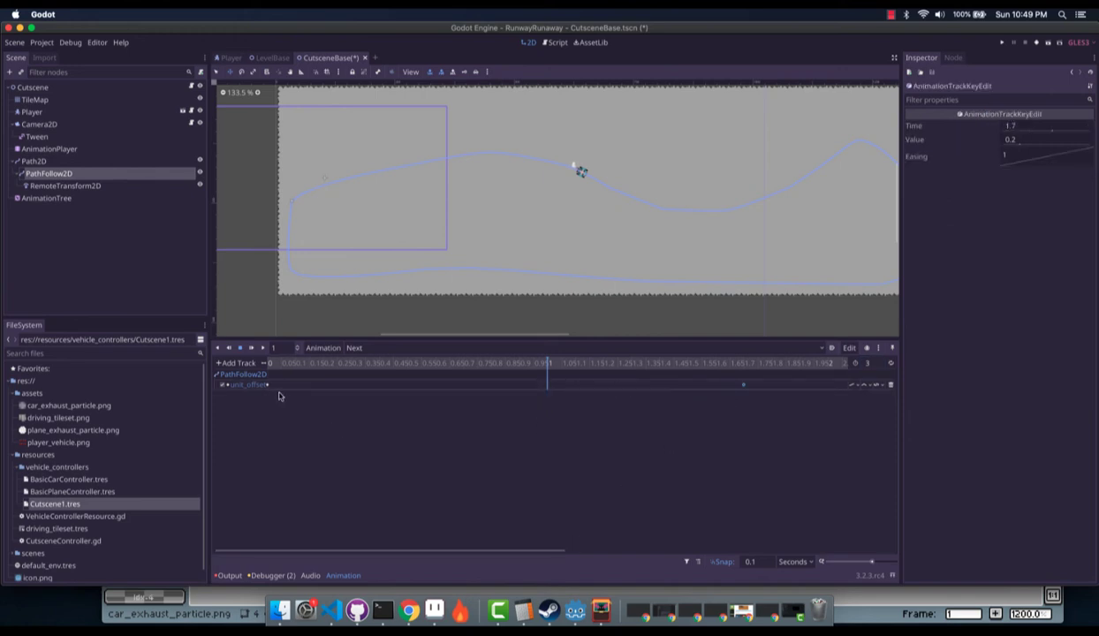
right_click(407, 385)
click(431, 395)
drag(744, 387, 827, 385)
click(601, 550)
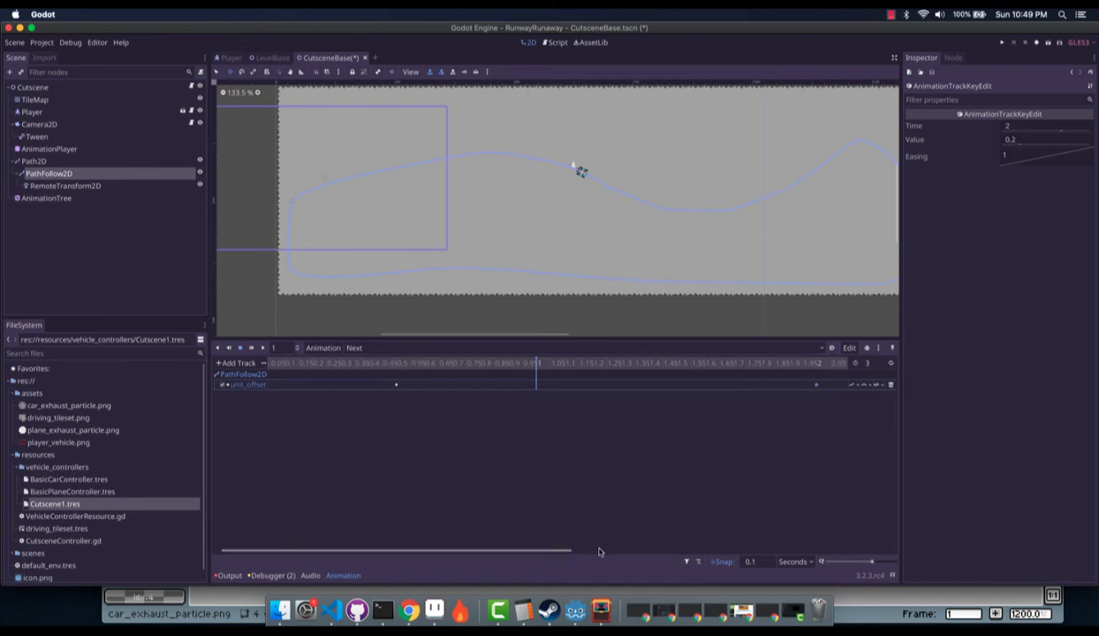
drag(662, 386, 778, 385)
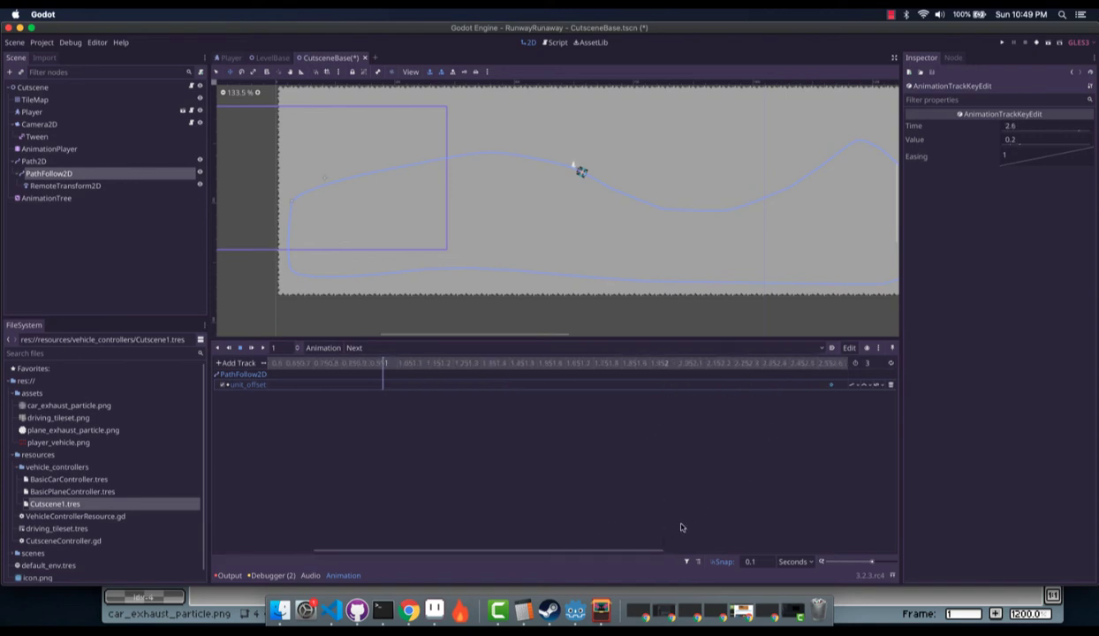
drag(644, 553, 763, 552)
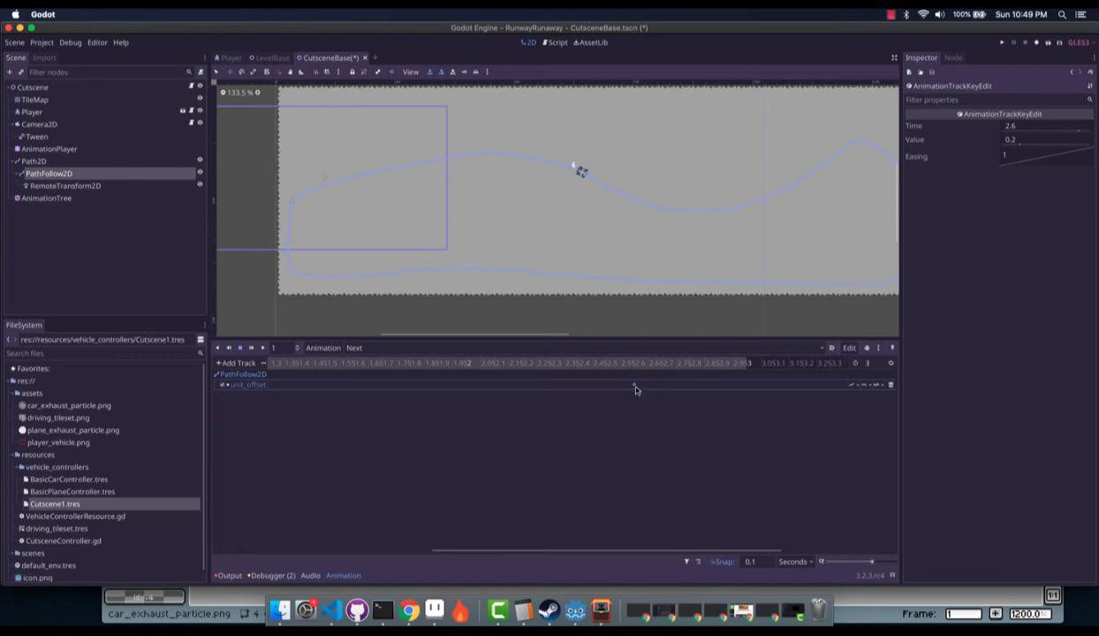
drag(743, 394, 744, 393)
drag(698, 550, 481, 549)
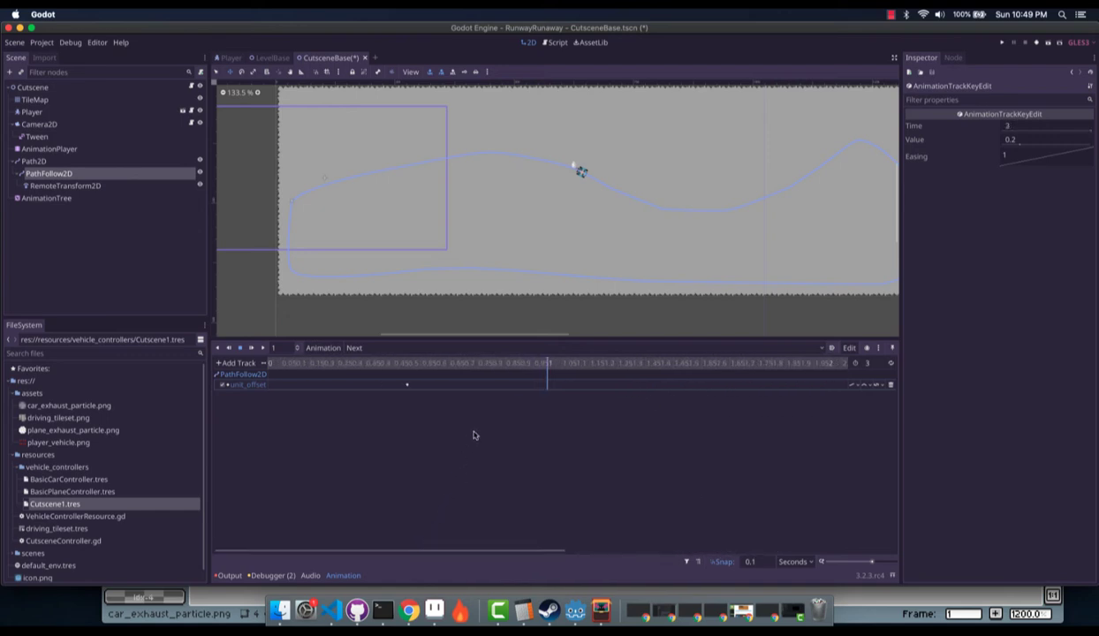
drag(492, 358, 247, 358)
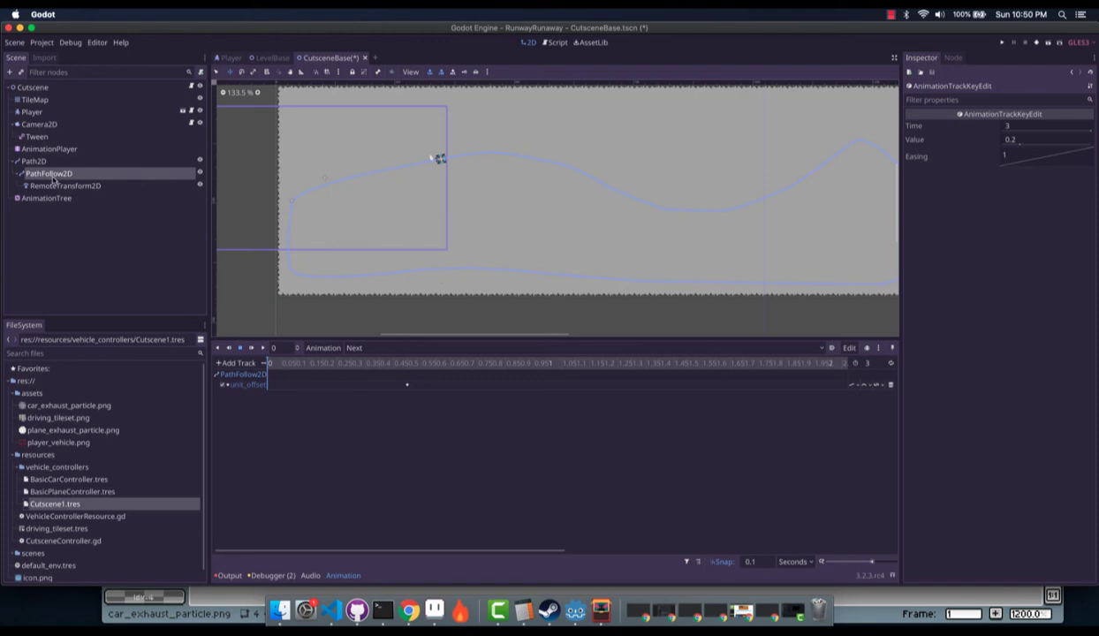
Add the Default and Next animations as nodes in the AnimationTree's state machine
click(73, 201)
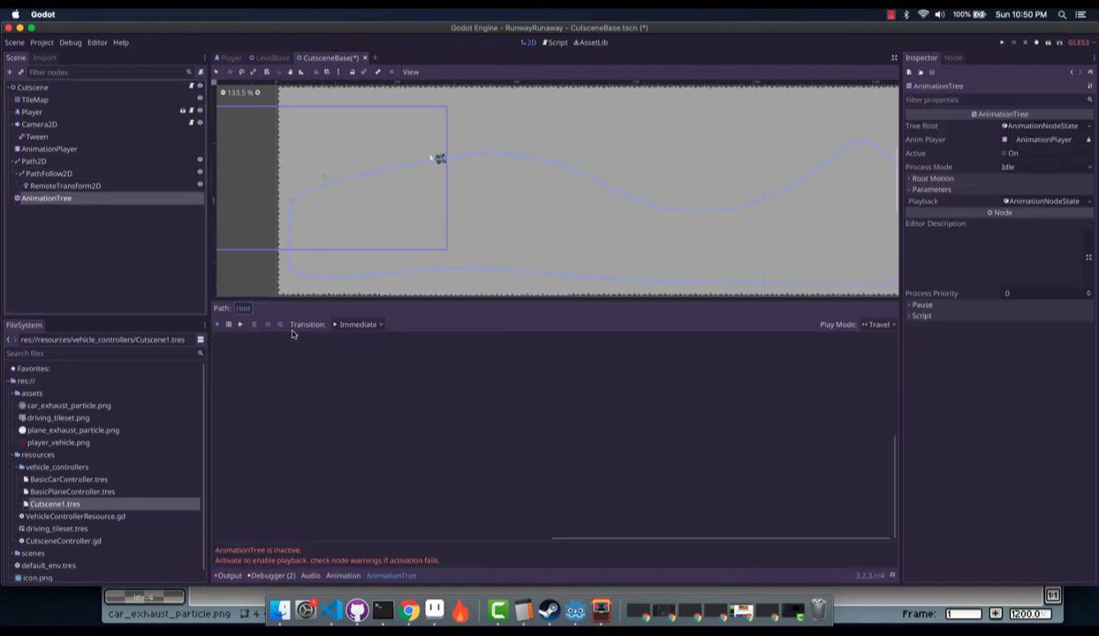
right_click(289, 390)
mouse_move(349, 401)
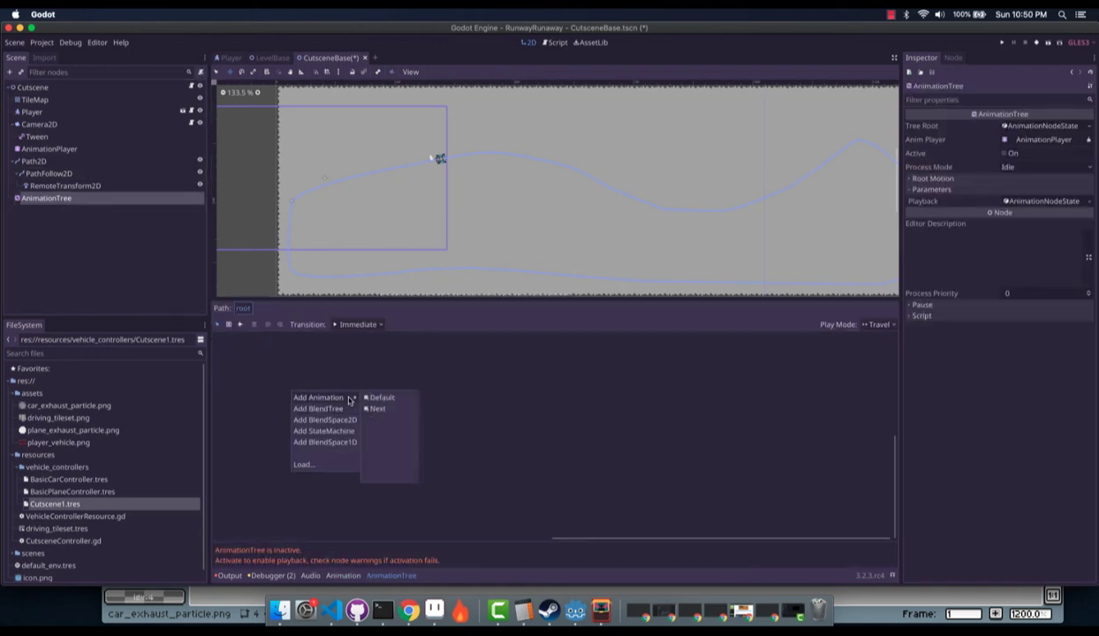
click(397, 397)
right_click(376, 390)
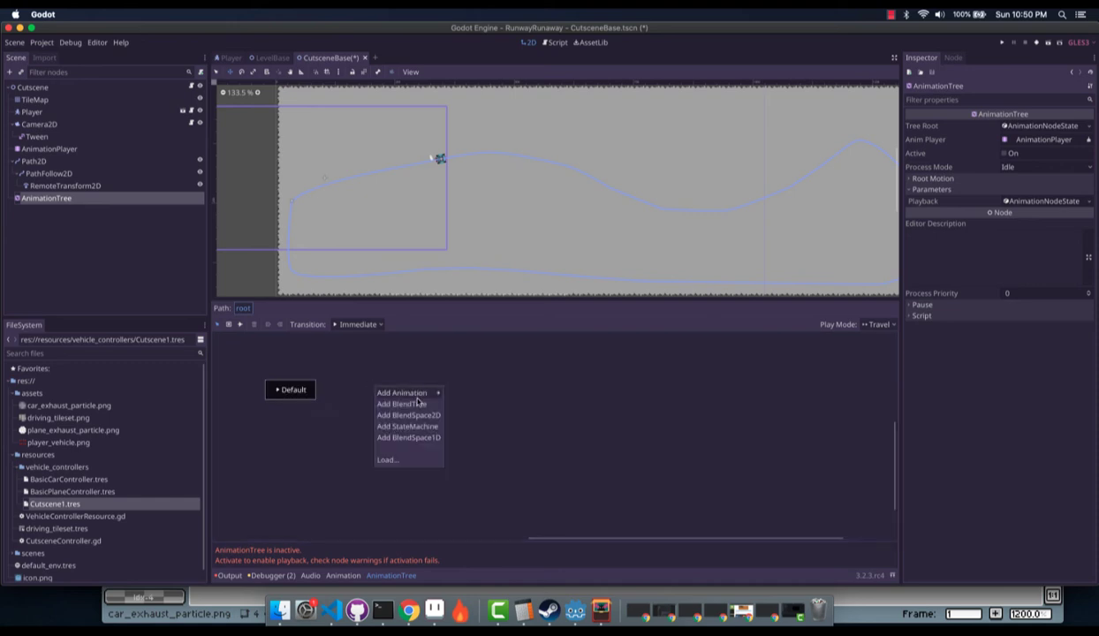
mouse_move(423, 392)
click(452, 403)
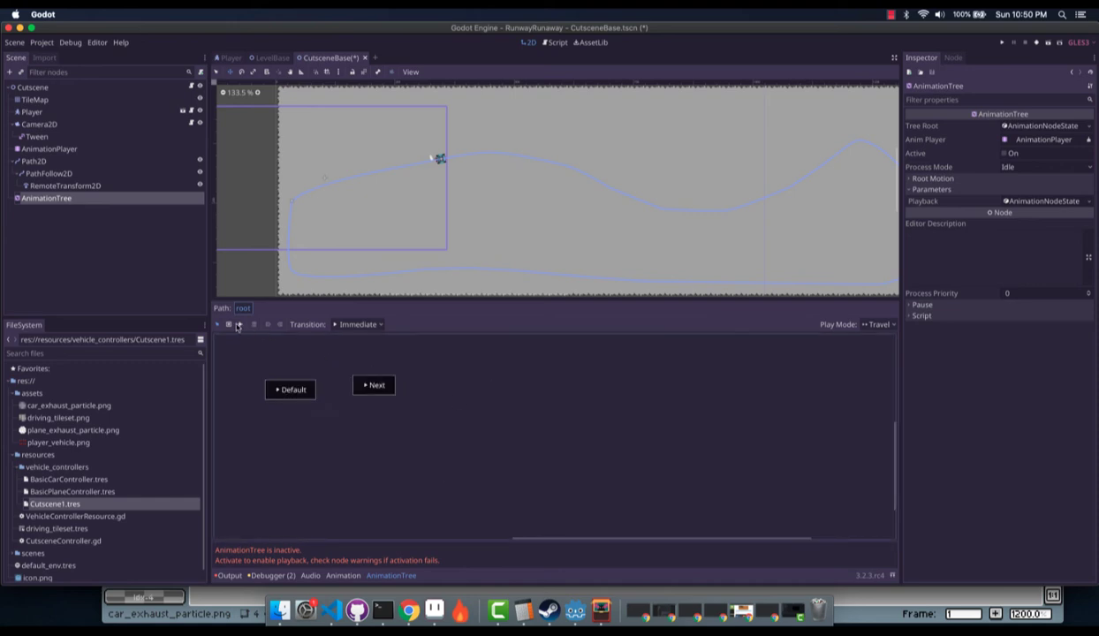
Connect Default to Next with a transition that has Auto Advance on and Switch Mode set to AtEnd
click(237, 326)
drag(283, 380, 363, 376)
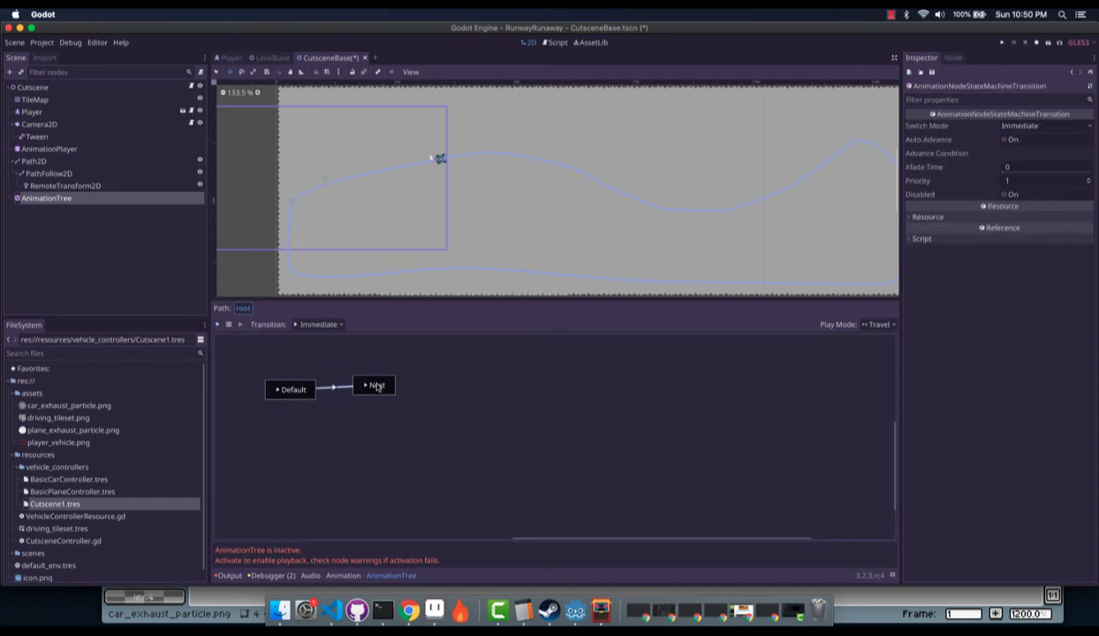
click(1004, 140)
click(1013, 125)
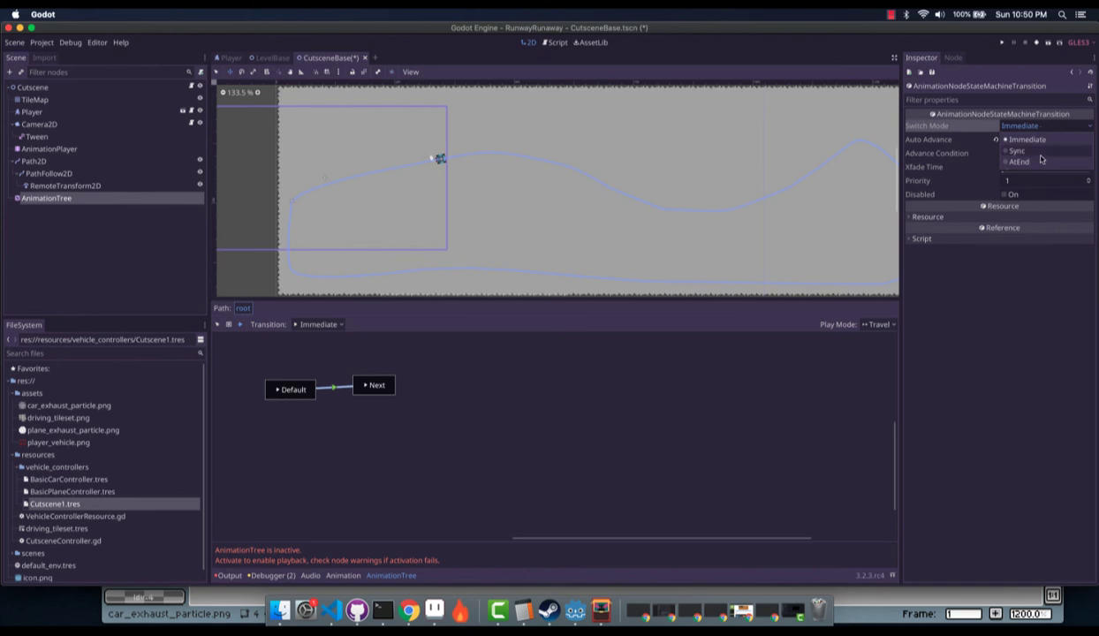
click(1039, 161)
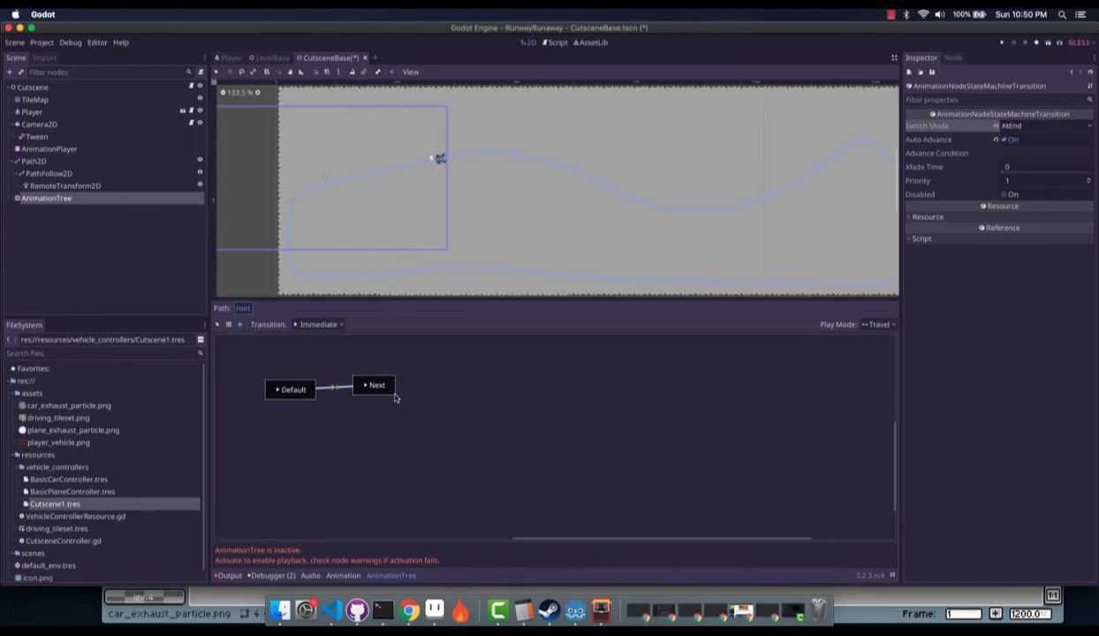
Move the Next node farther from Default and make Default the state machine's start node
drag(395, 398, 428, 400)
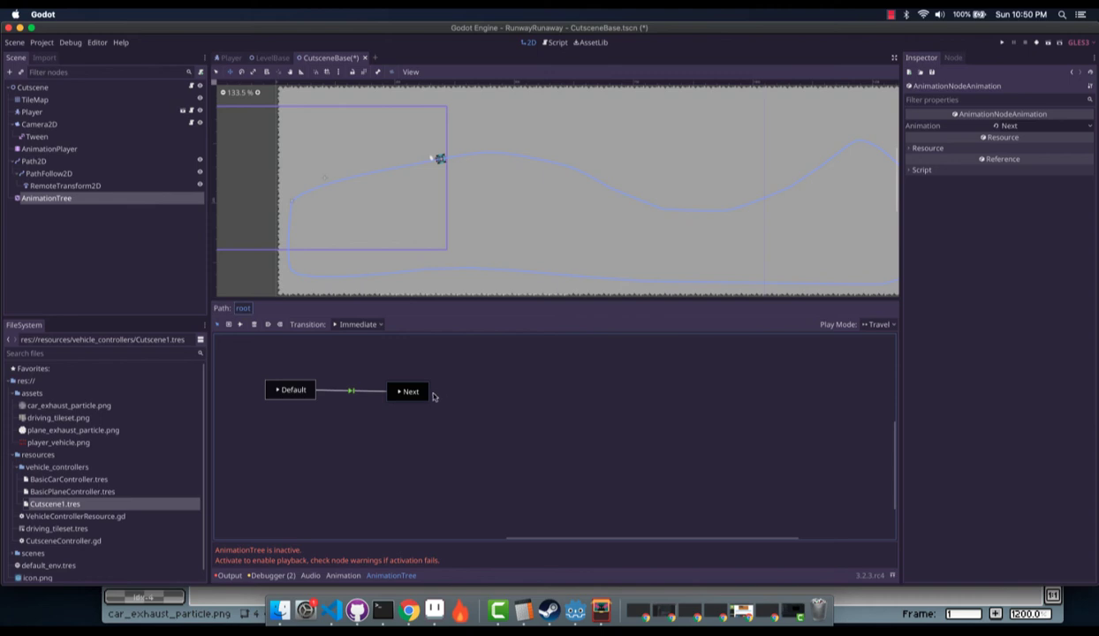
click(274, 391)
click(265, 323)
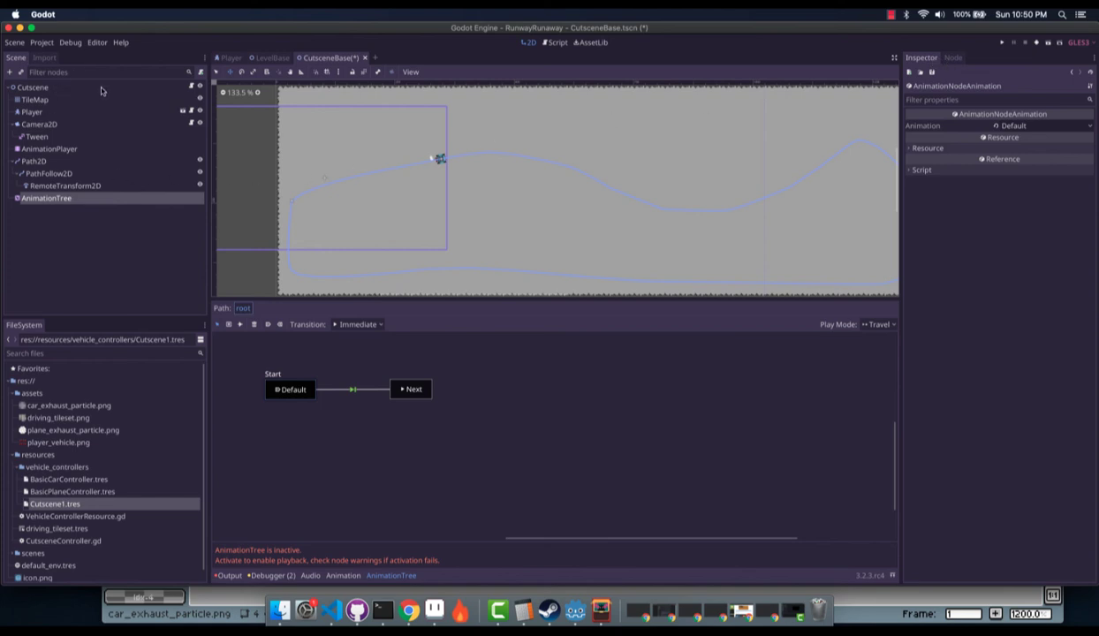
Delete the $AnimationPlayer.play("Default") line from the Cutscene node's script, save, and test-run the scene
click(192, 86)
click(260, 175)
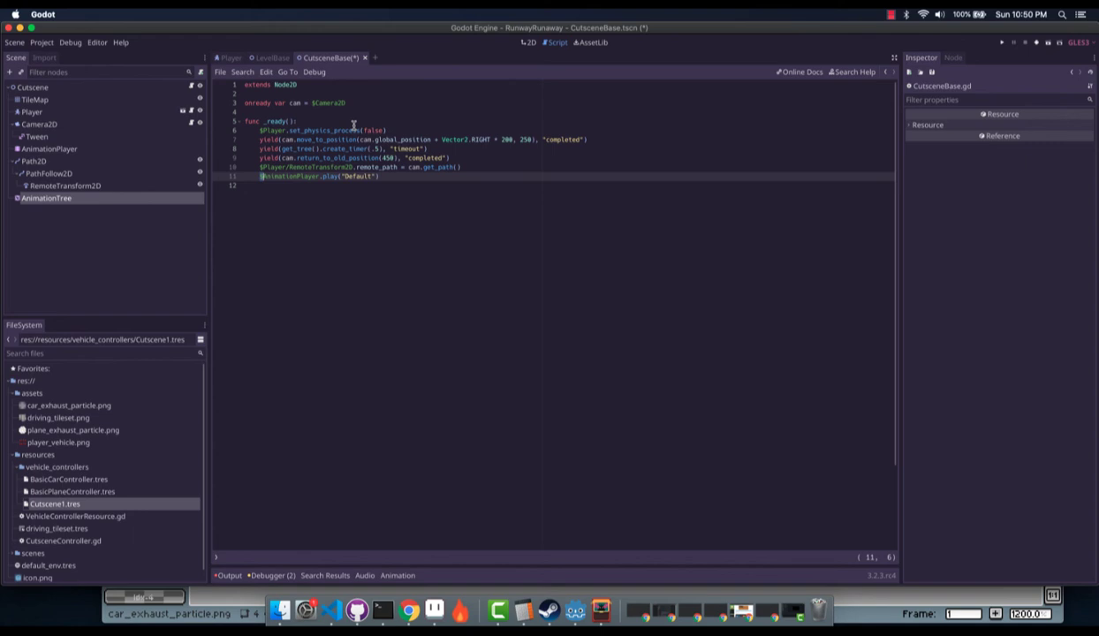
key(shift+End)
key(BackSpace)
key(super+s)
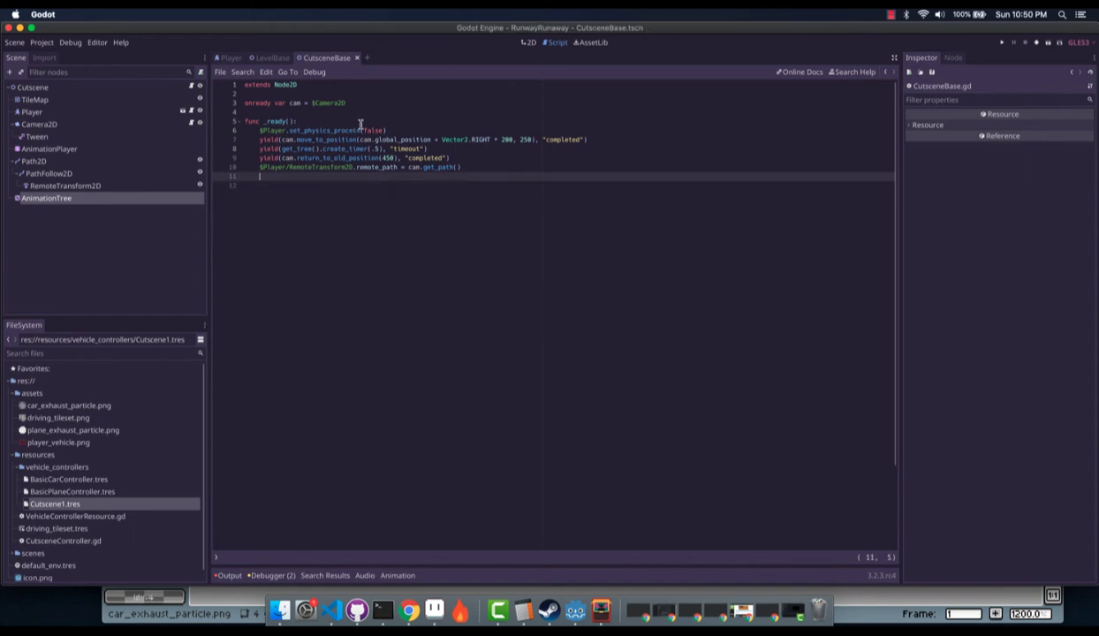
click(1049, 44)
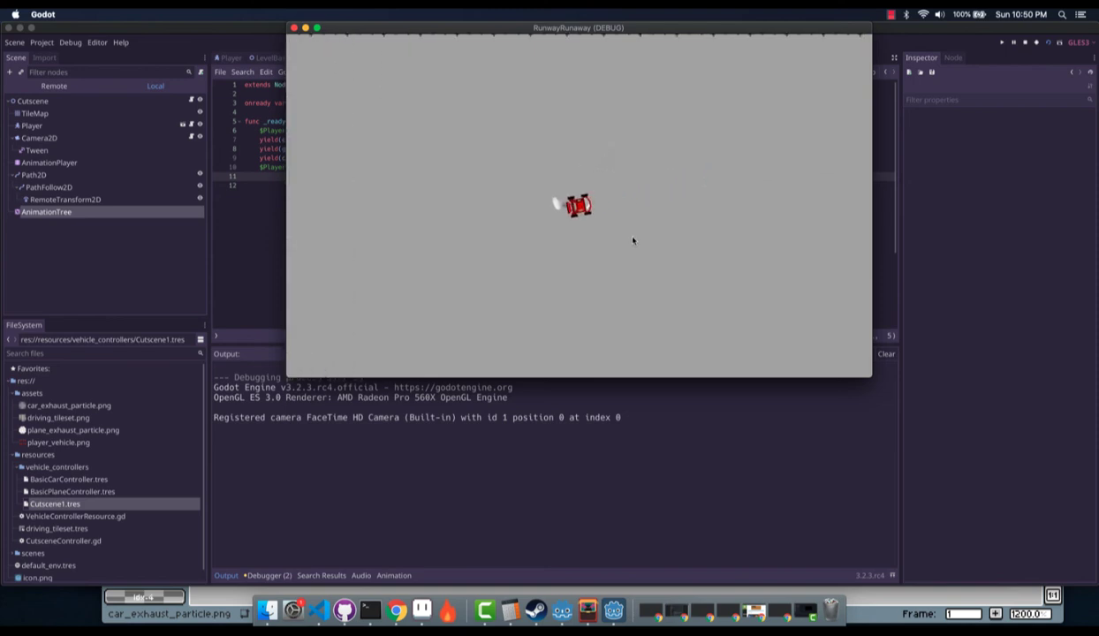
click(294, 27)
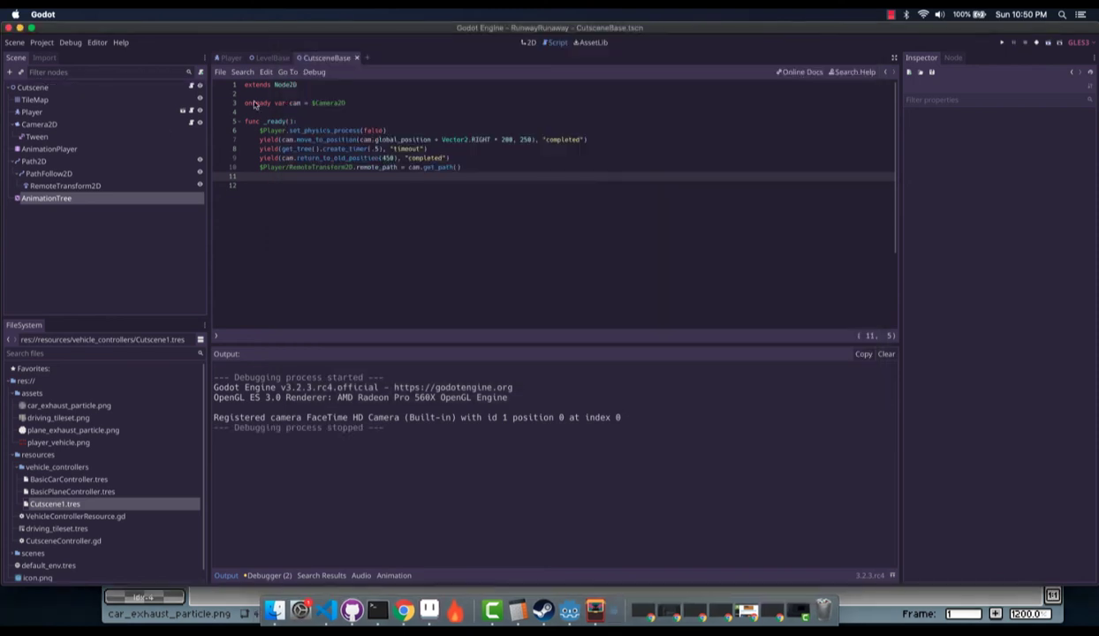
Comment out the three yield lines in the _ready function and test-run the scene
drag(257, 139, 489, 156)
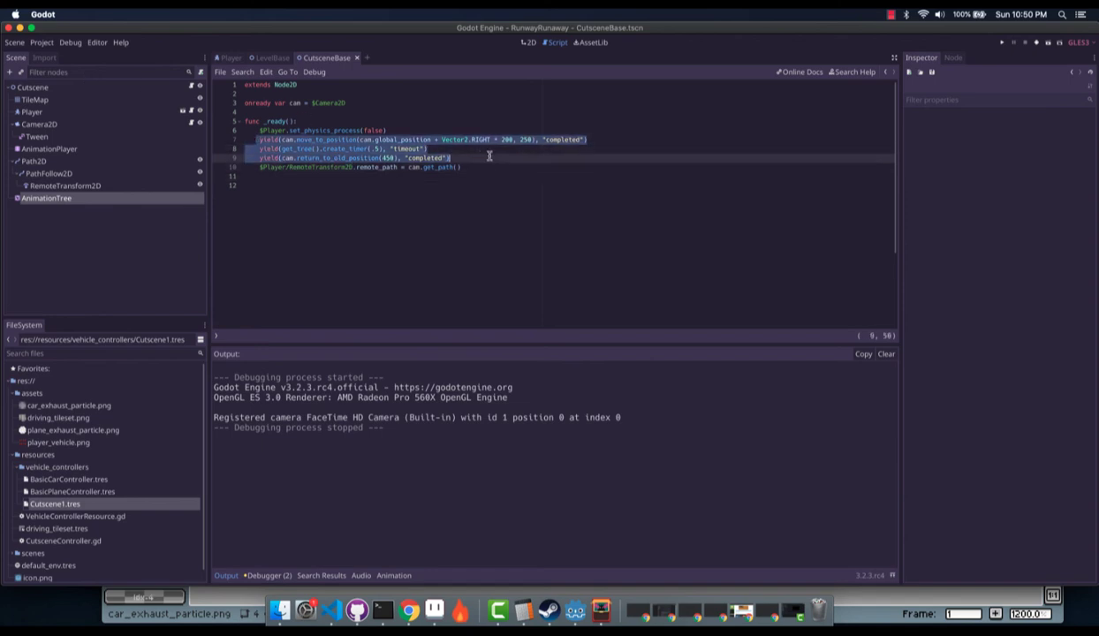
key(super+k)
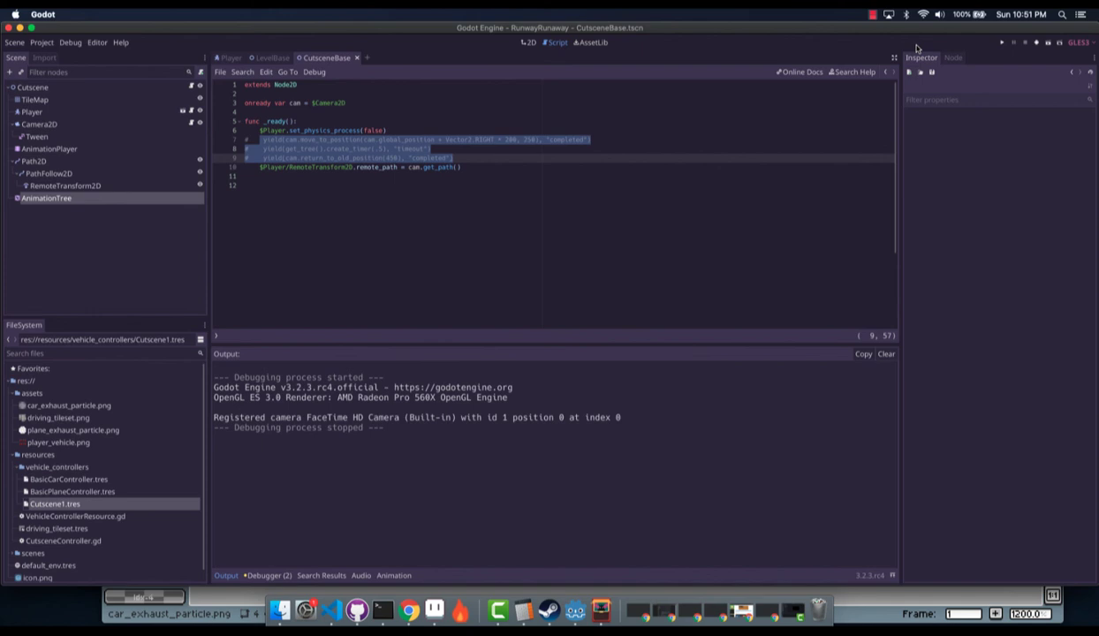
click(1049, 44)
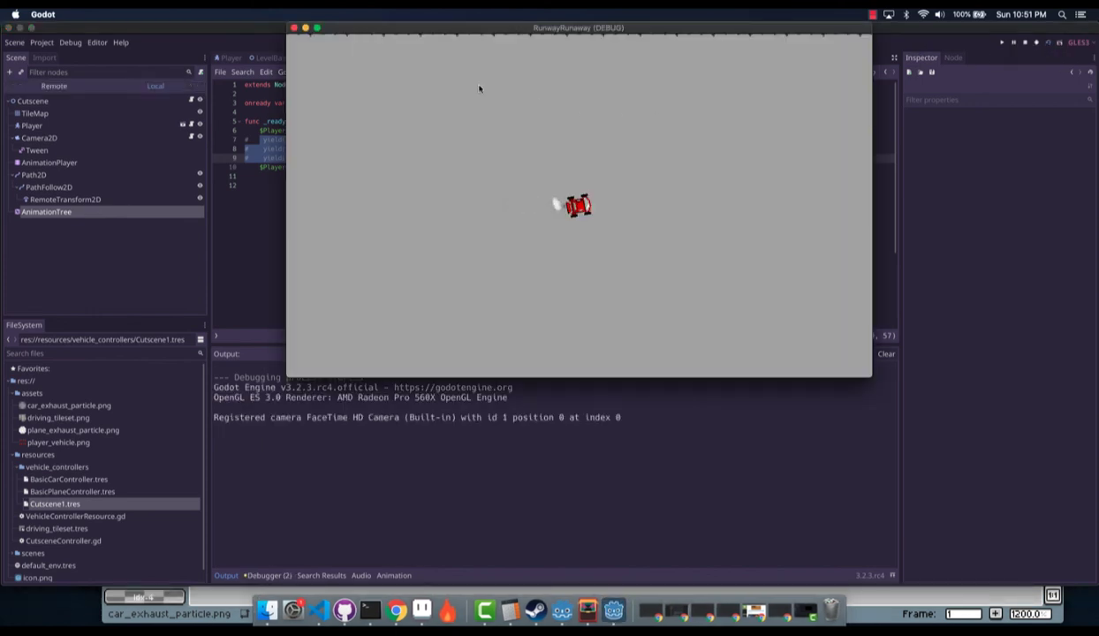
click(295, 29)
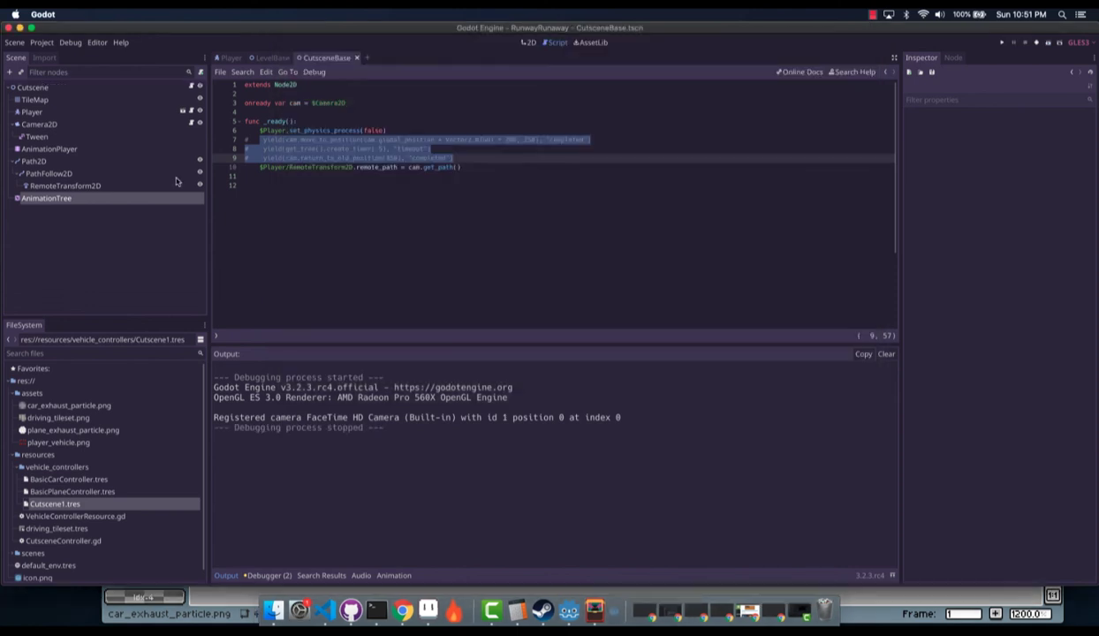
Turn on Active for the AnimationTree node and test-run the cutscene scene
click(91, 199)
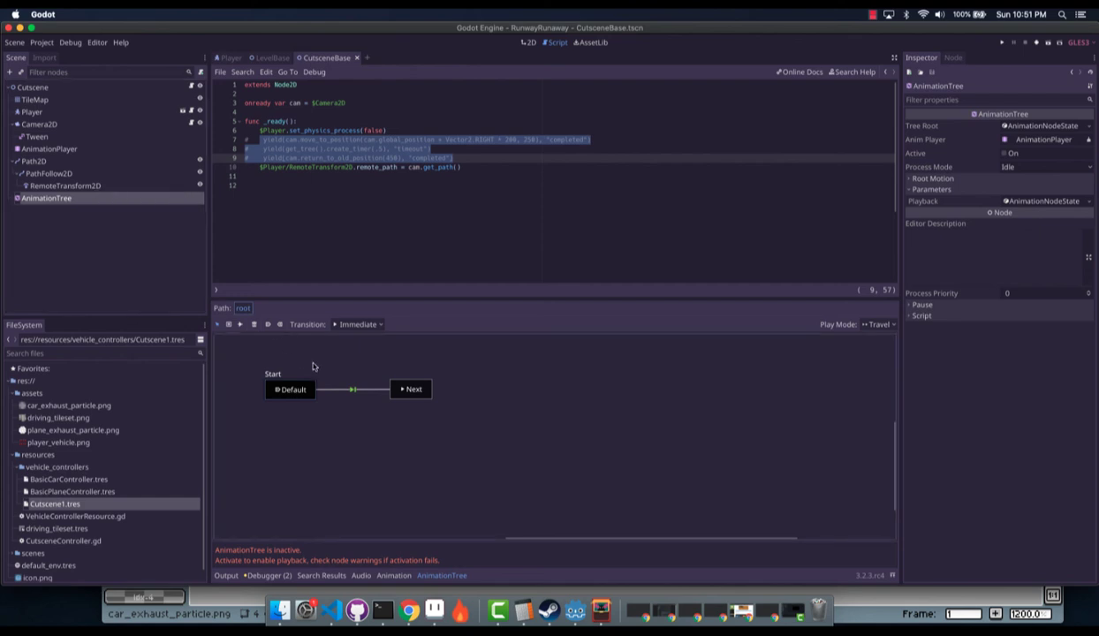
click(1001, 153)
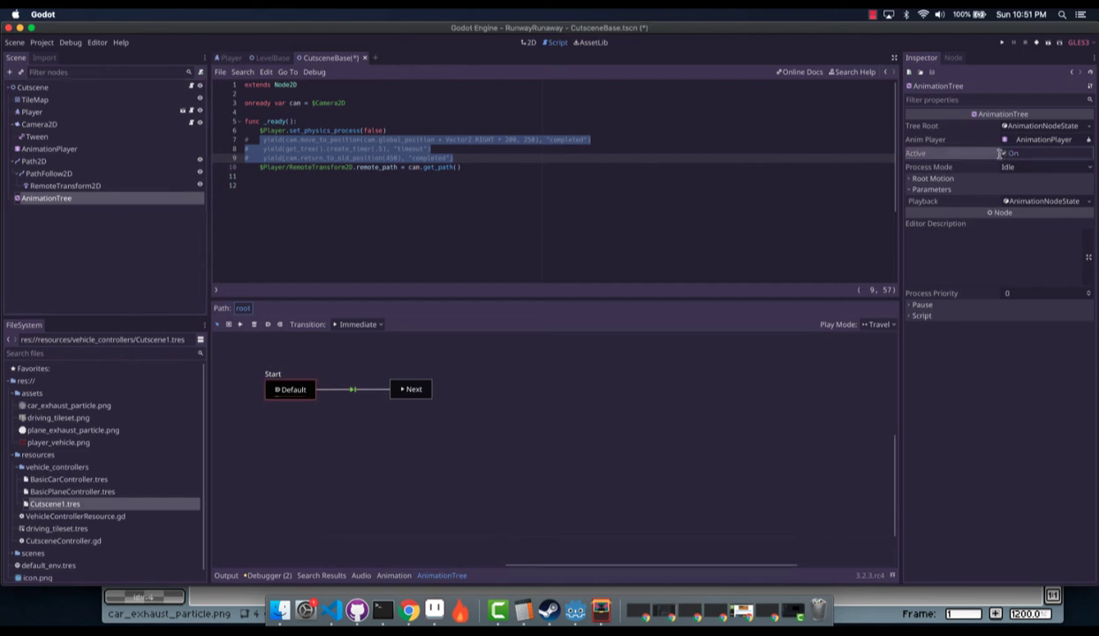
click(1050, 45)
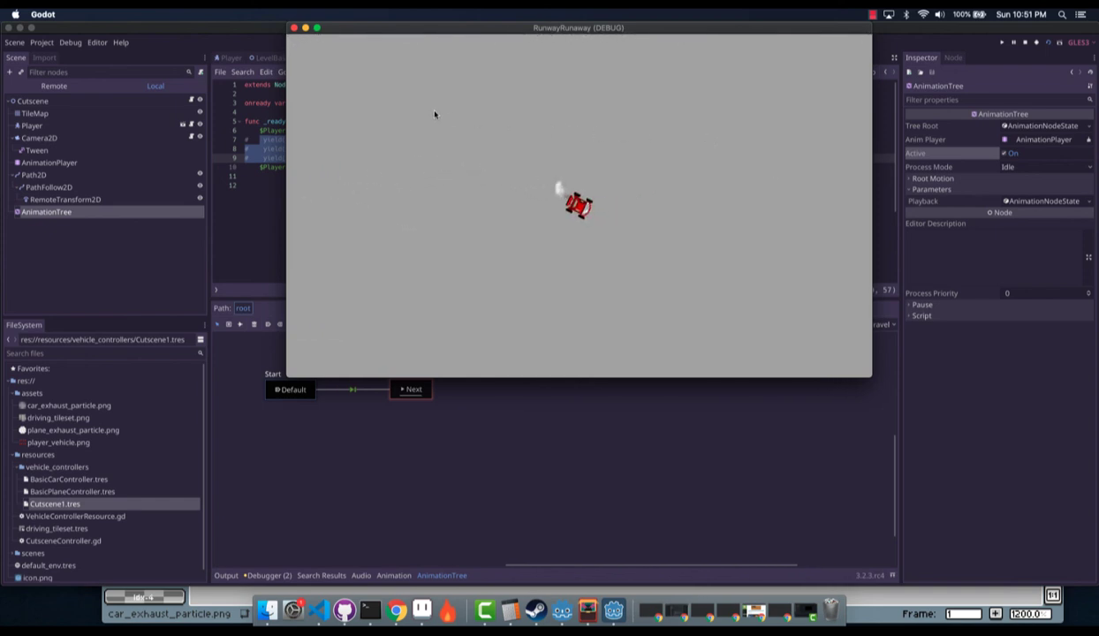
click(294, 28)
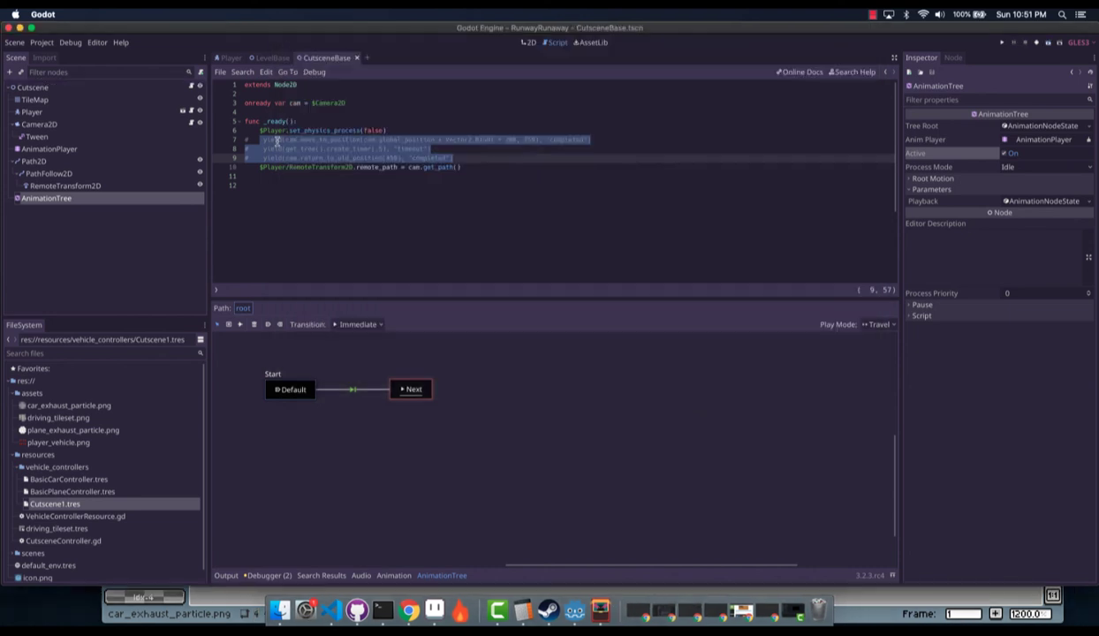
Move the 0.5-second unit_offset key in the AnimationPlayer's Next animation to 1 second
click(105, 150)
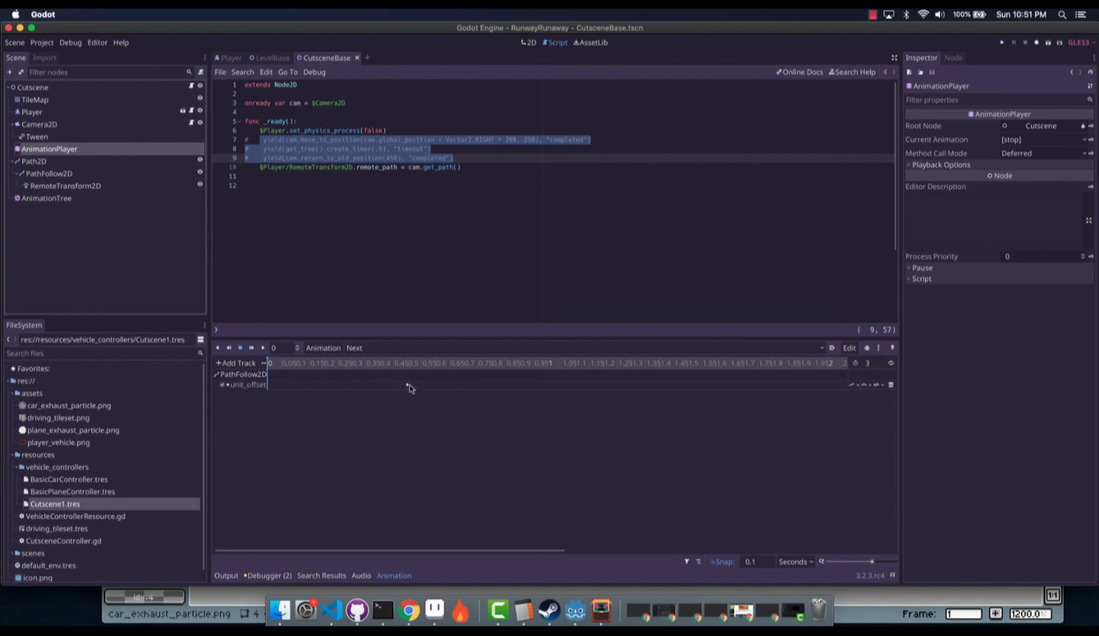
drag(408, 388, 547, 385)
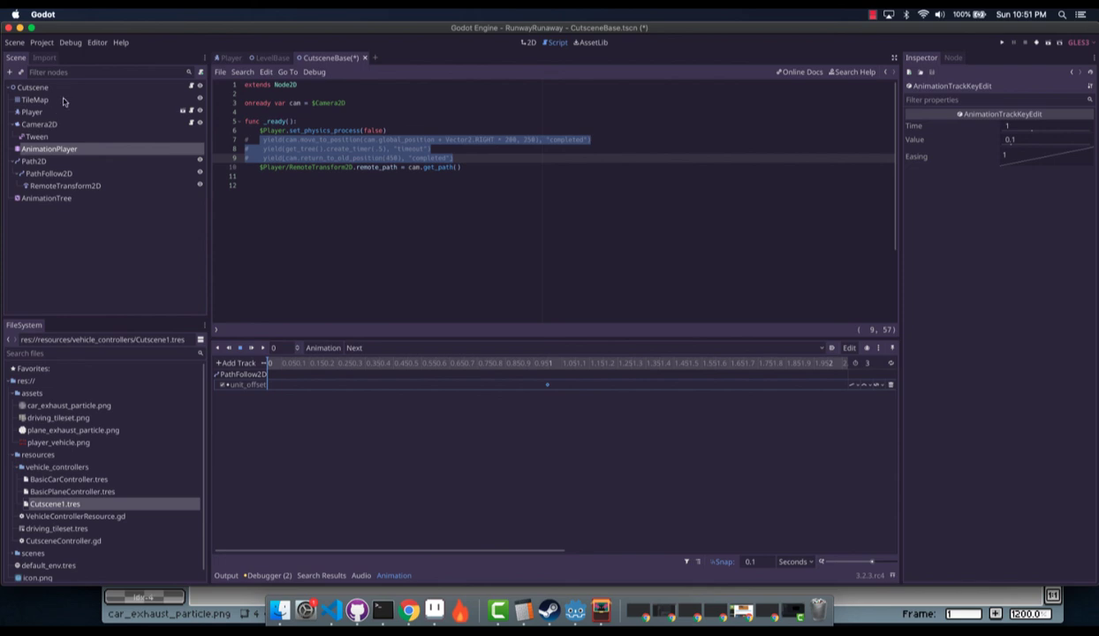
Reshape the Path2D curve by moving its upper points higher and forming a steep drop just past the car
click(48, 173)
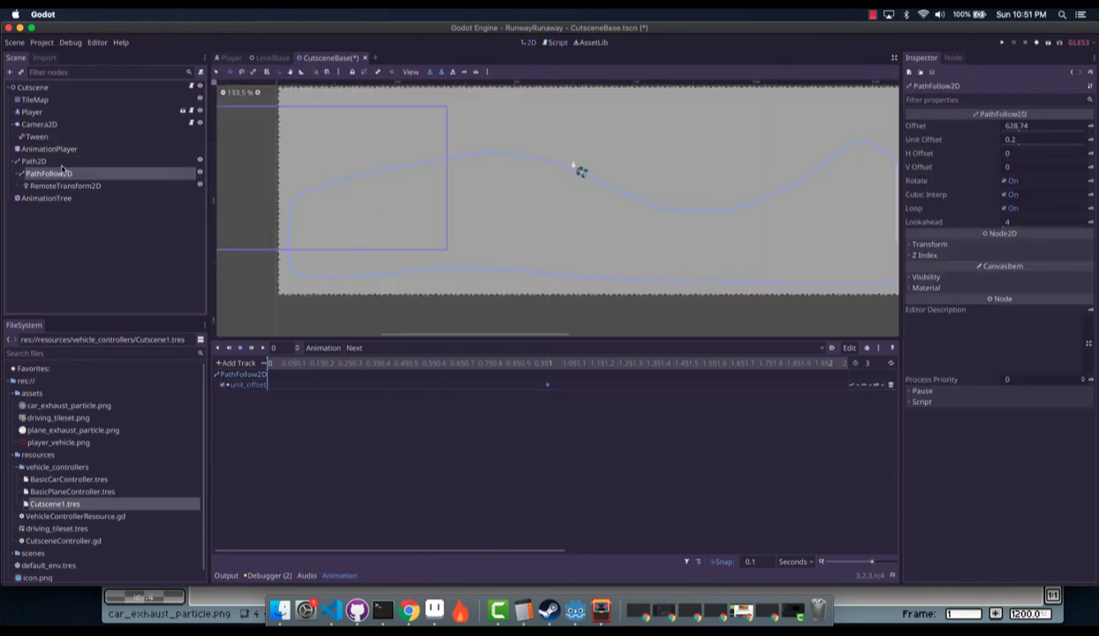
click(61, 162)
scroll(566, 248, up, 5)
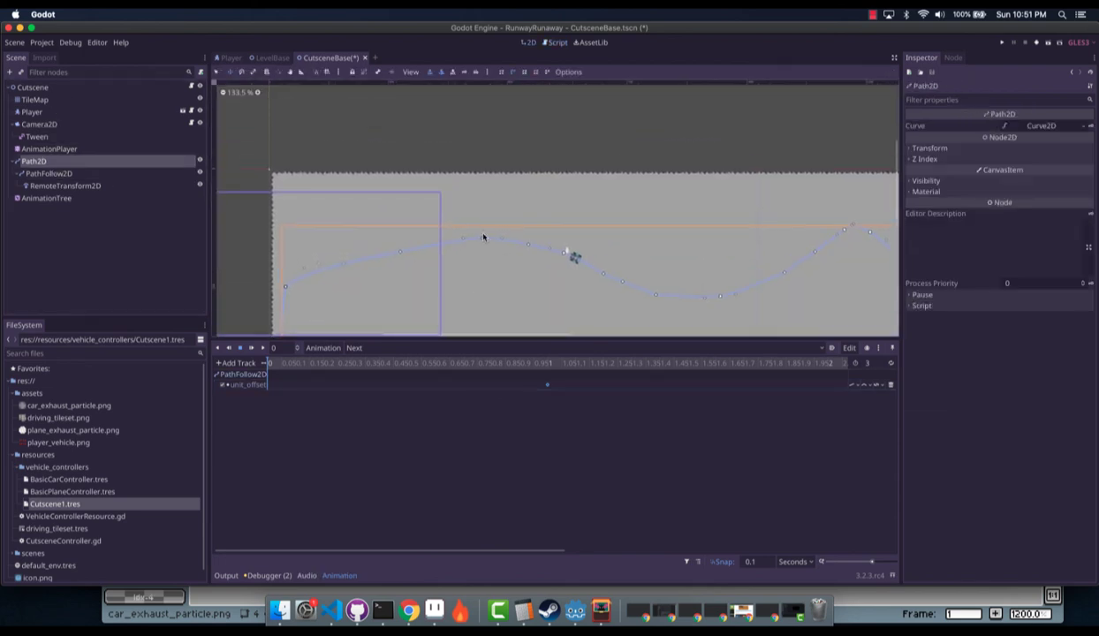
drag(483, 240, 487, 202)
drag(485, 204, 487, 189)
drag(566, 213, 593, 190)
drag(608, 236, 643, 203)
drag(625, 249, 640, 245)
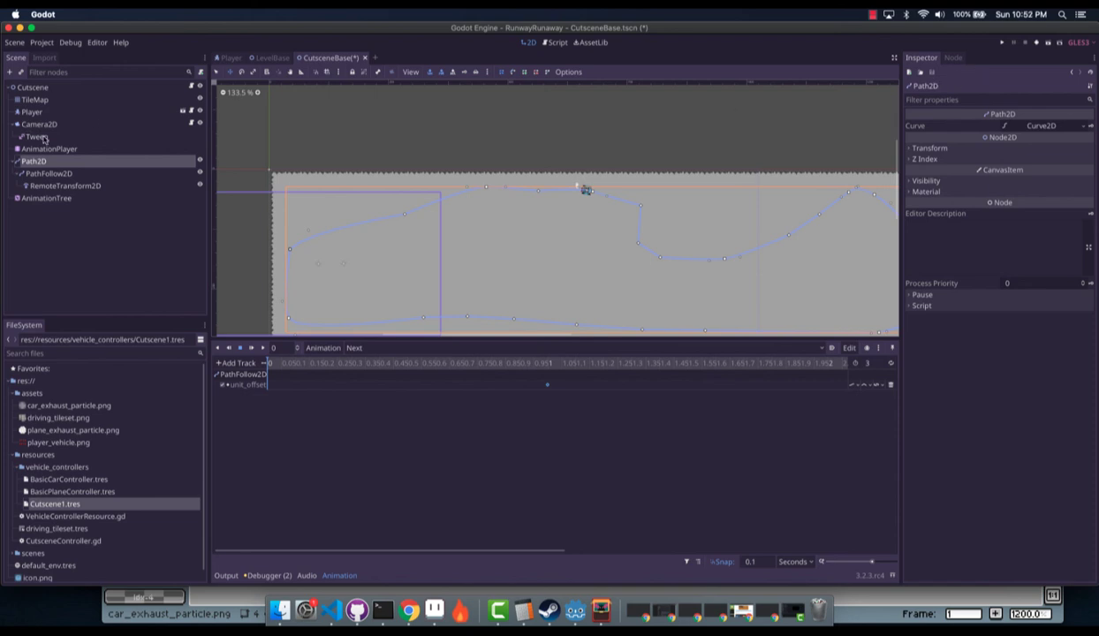
Check the AnimationPlayer's animation selection and open the AnimationTree's state machine graph
click(368, 349)
click(358, 373)
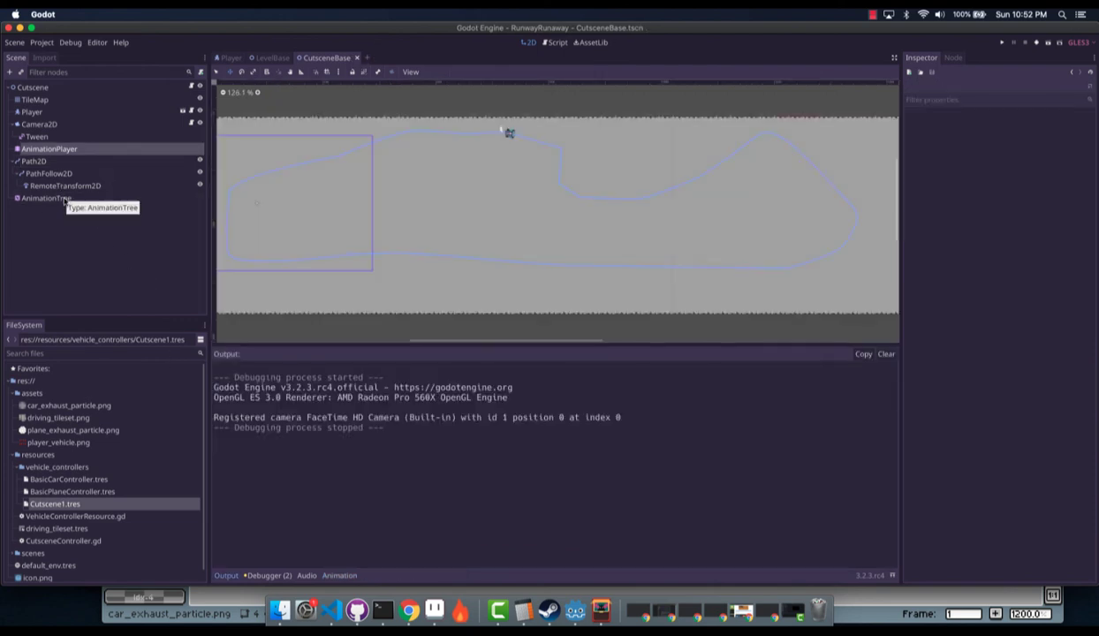
click(64, 200)
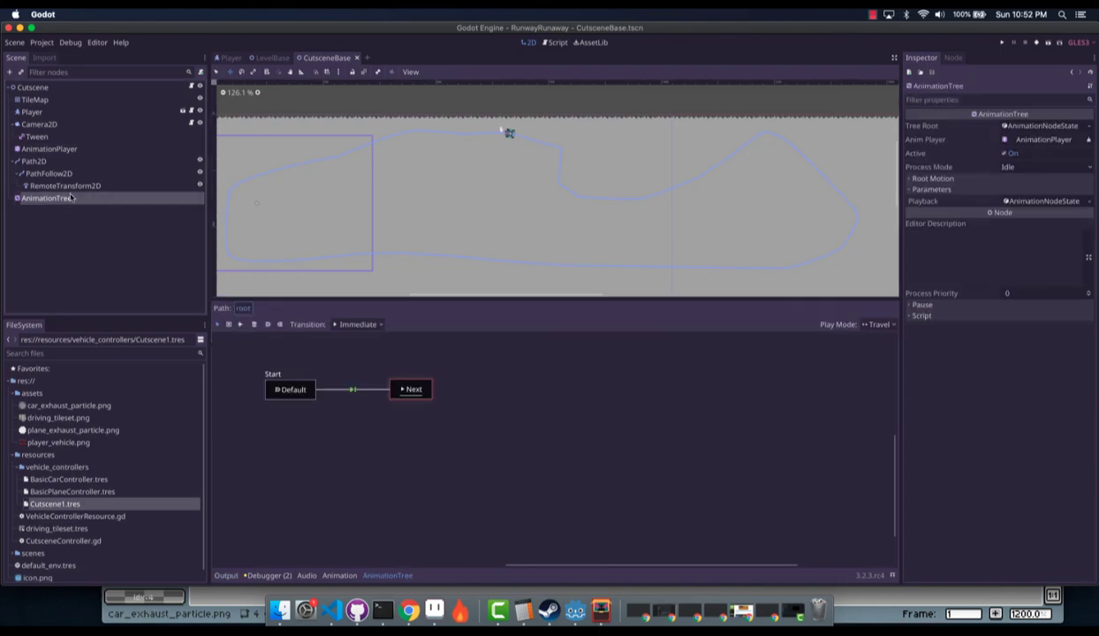